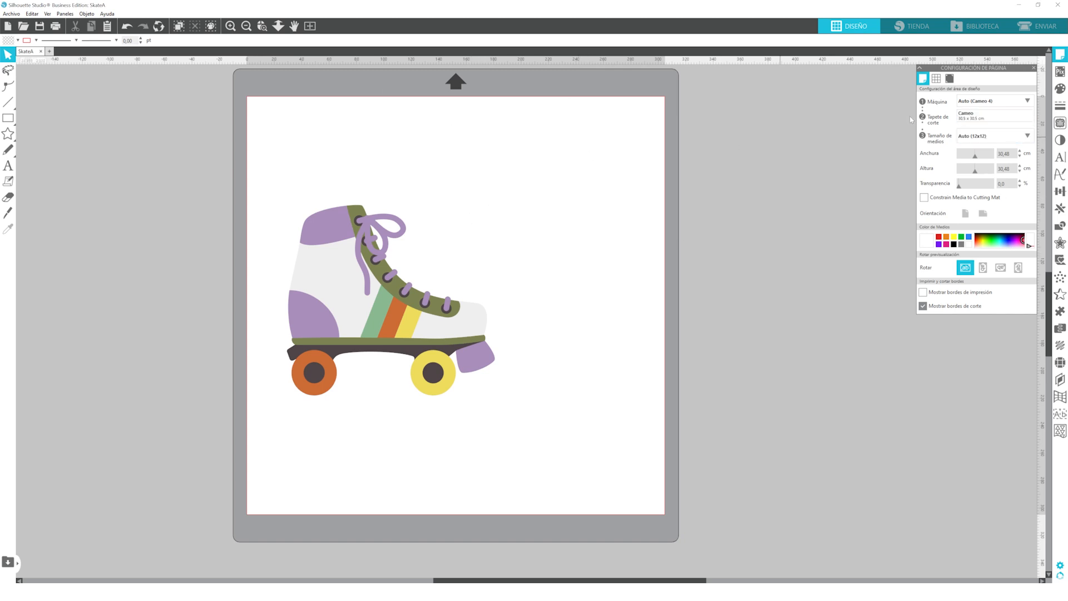
# Set the media size to A4 and turn on the registration marks
pyautogui.click(976, 135)
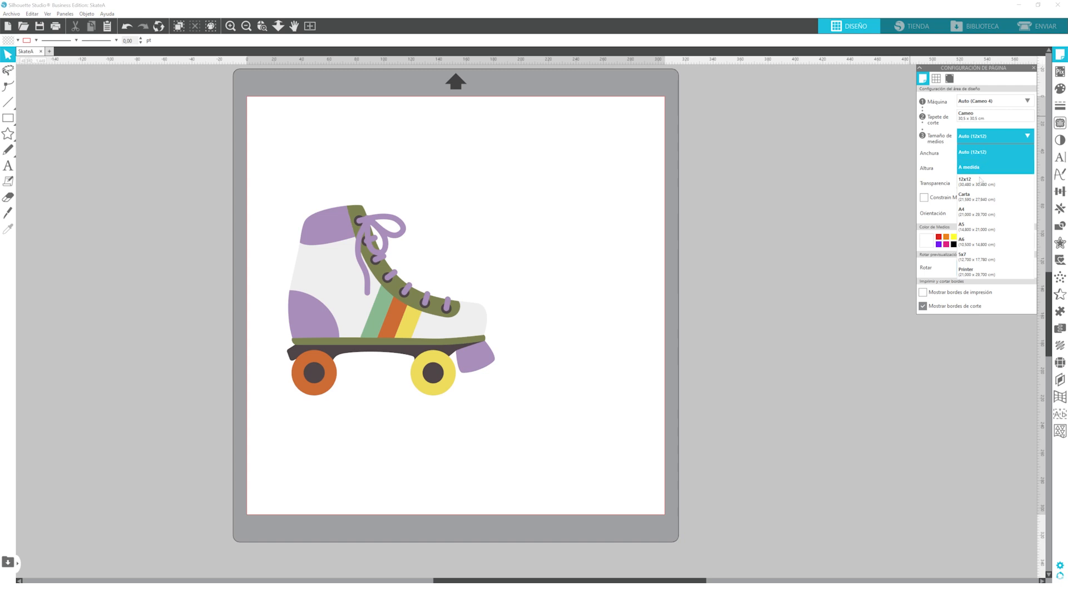
pyautogui.click(973, 213)
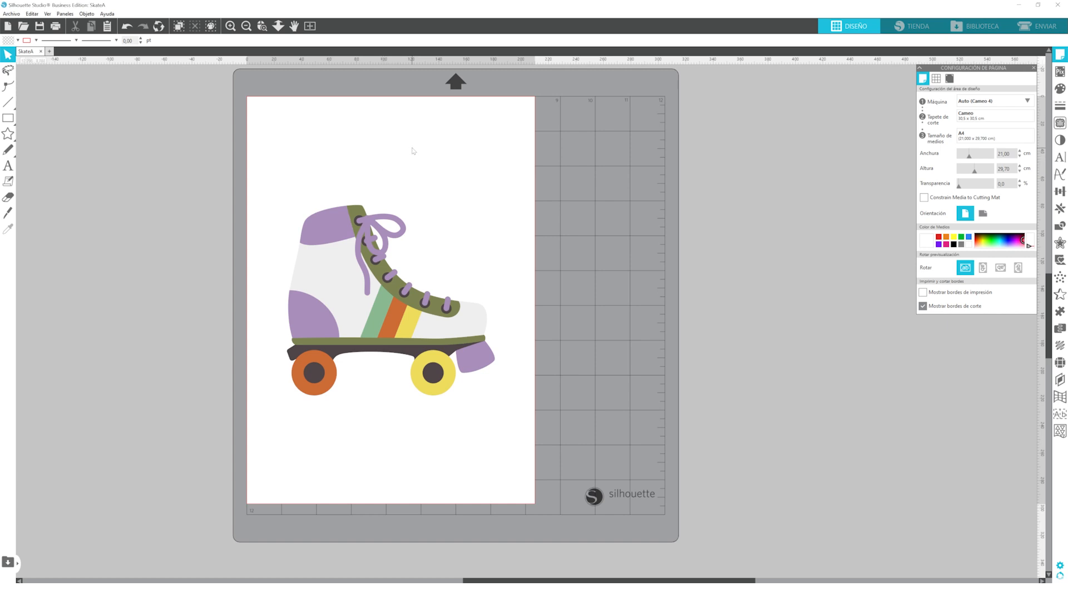
pyautogui.hotkey('ctrl', 'alt', 'r')
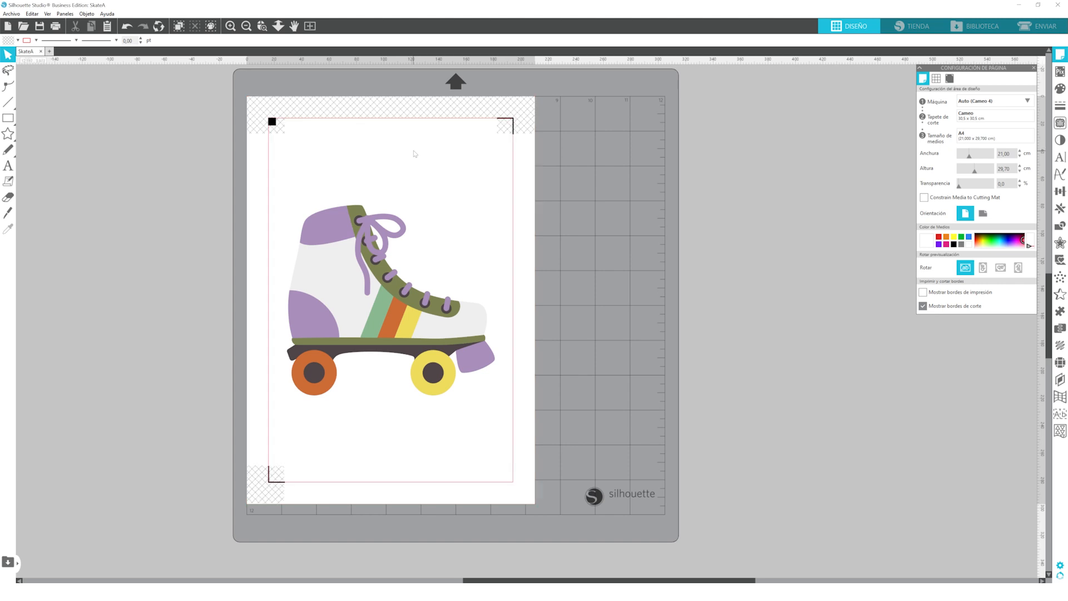
pyautogui.click(949, 80)
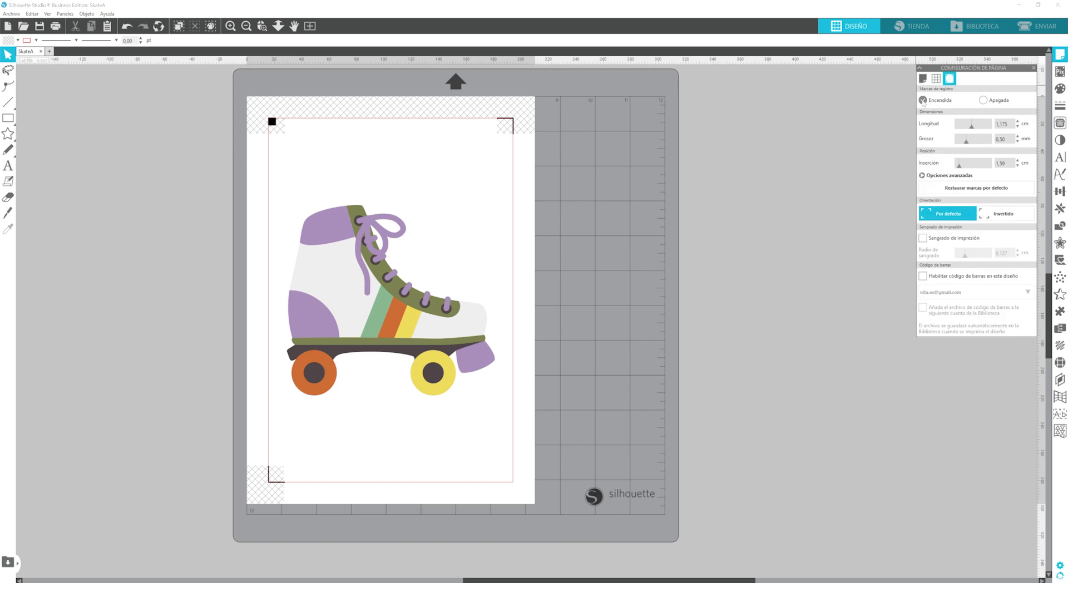
pyautogui.click(983, 100)
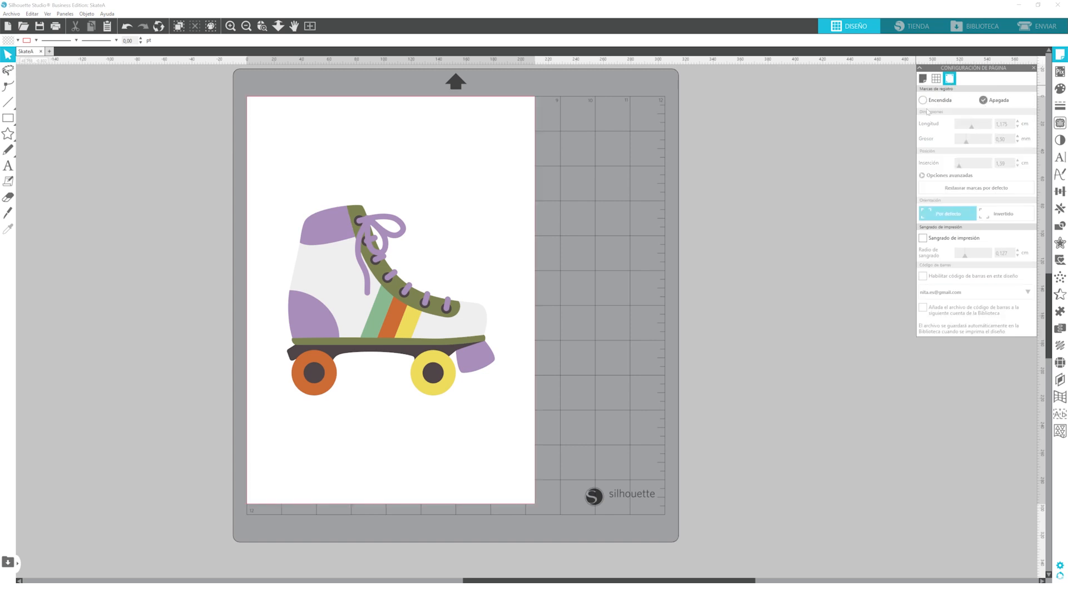
pyautogui.click(923, 101)
pyautogui.click(922, 78)
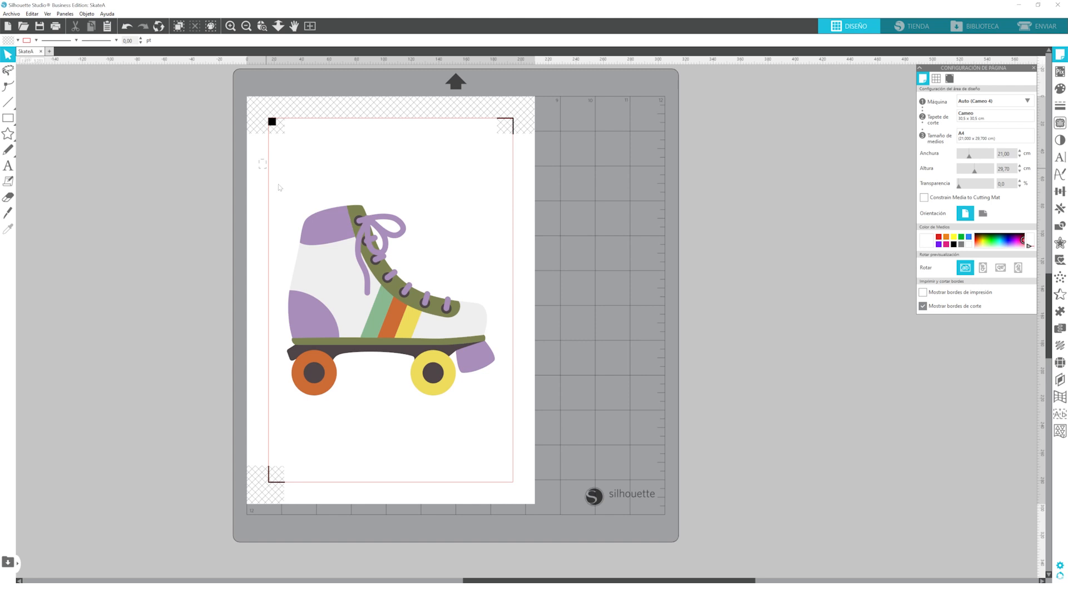
# Centre the roller skate drawing on the A4 page
pyautogui.moveTo(429, 343); pyautogui.dragTo(439, 356)
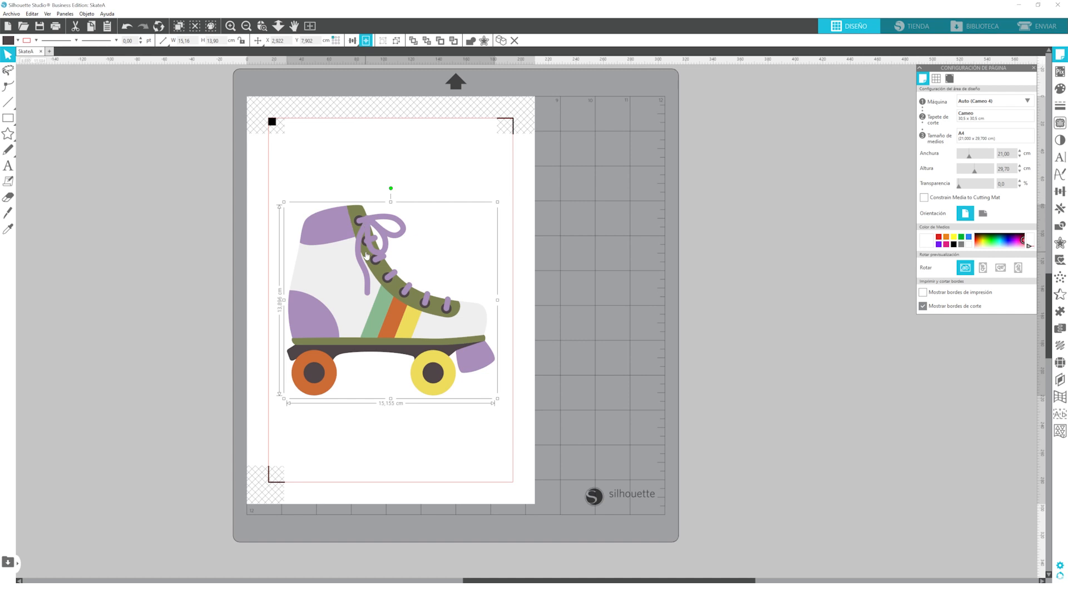
pyautogui.moveTo(365, 254); pyautogui.dragTo(364, 201)
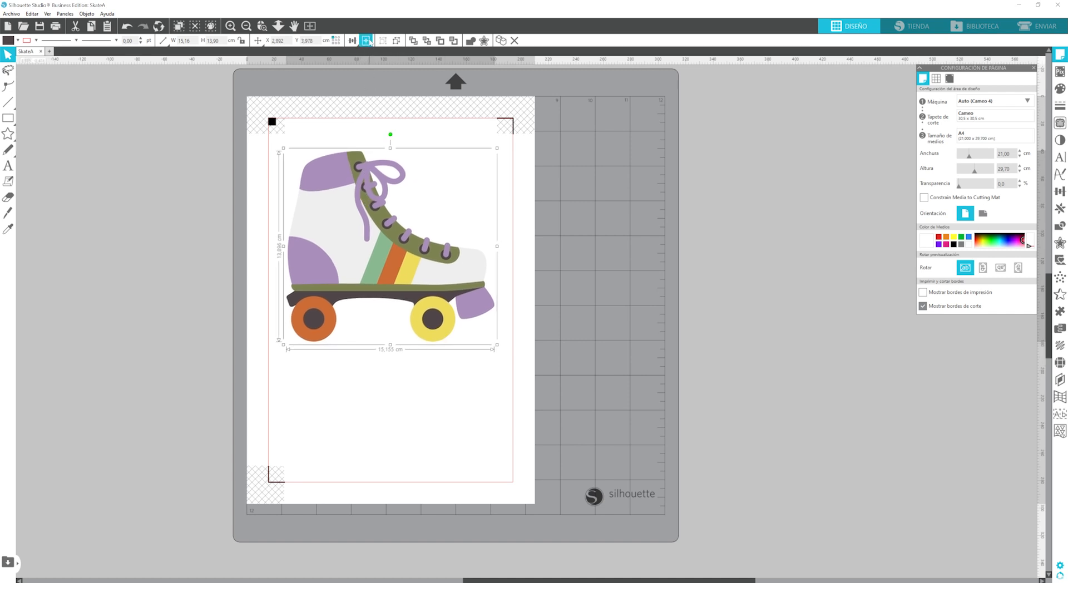
pyautogui.click(365, 40)
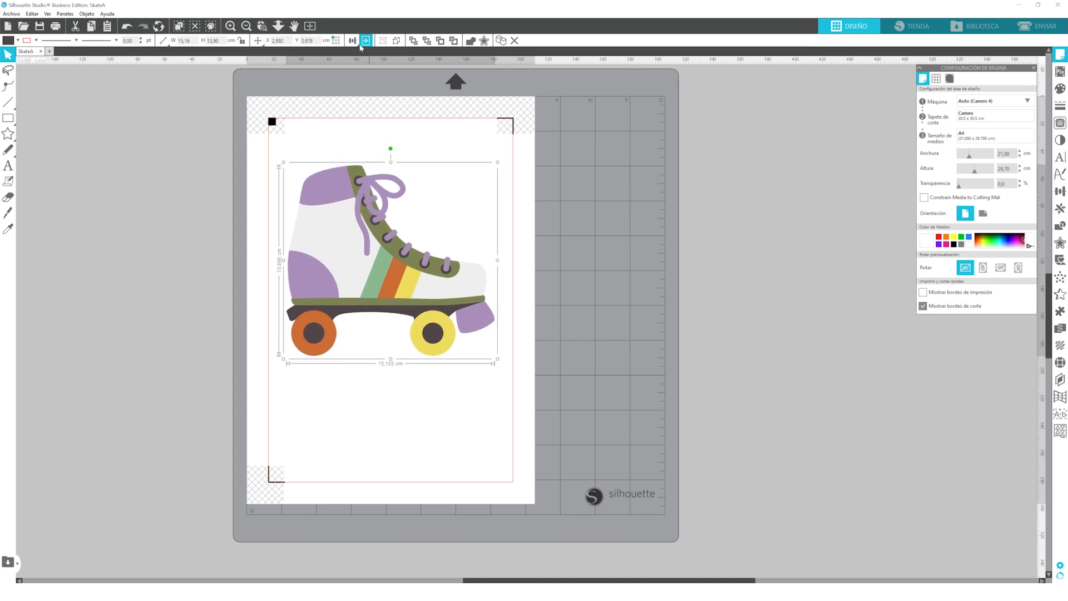
pyautogui.click(642, 268)
pyautogui.click(348, 324)
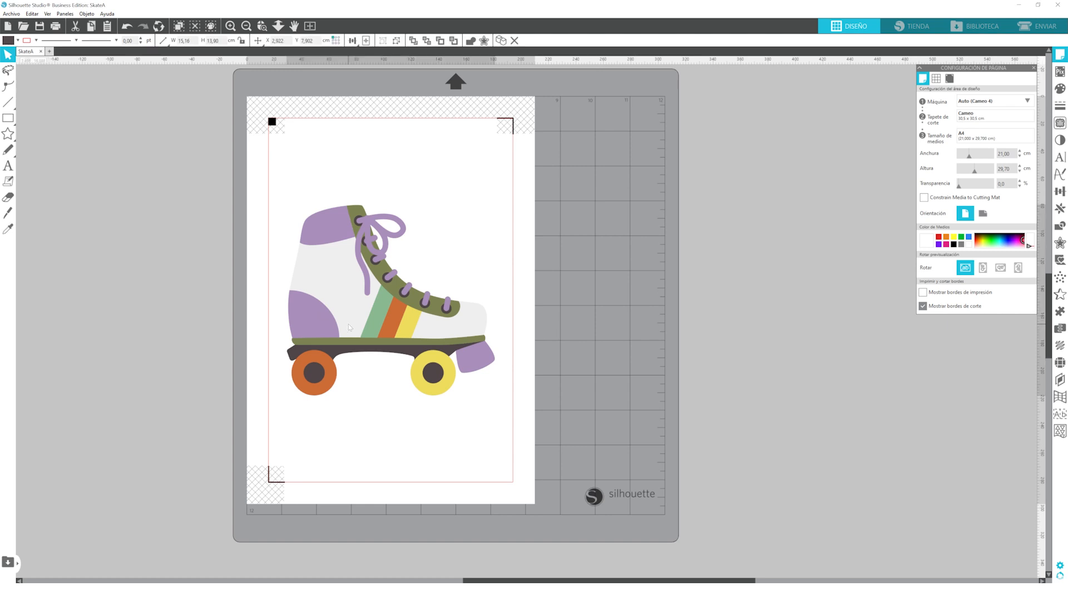
# Save the design to the hard drive as SkateA in the Print&CutDobleCara folder
pyautogui.click(14, 15)
pyautogui.moveTo(72, 90)
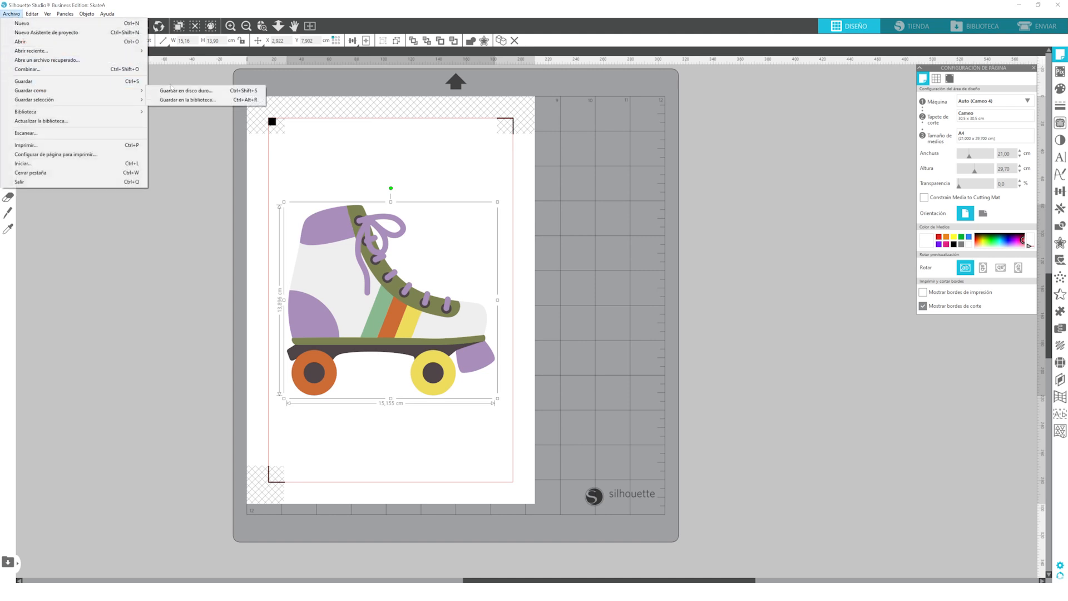
pyautogui.click(184, 90)
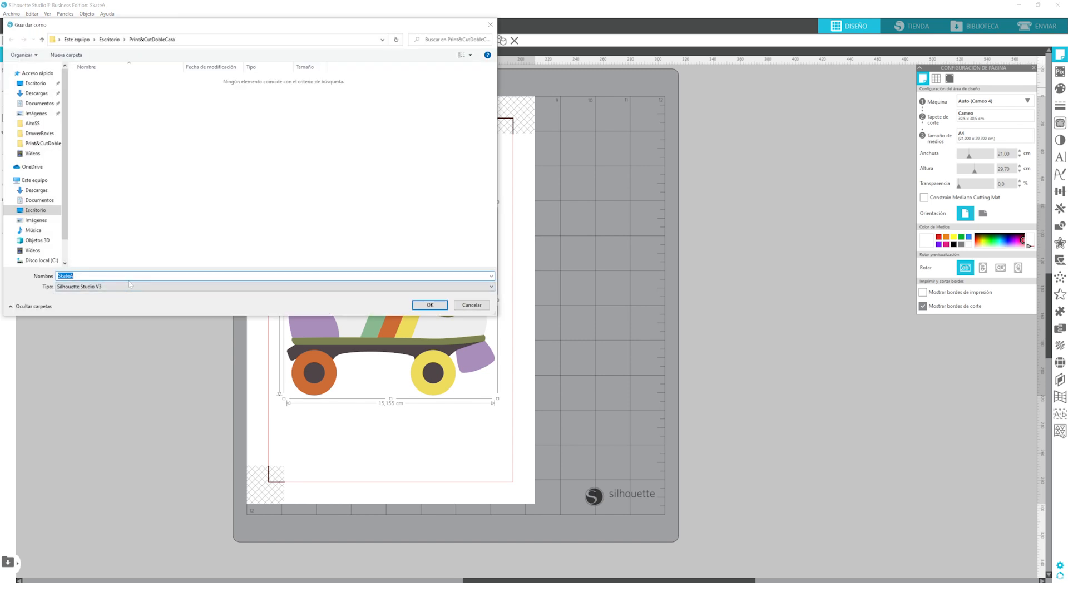
pyautogui.write('Sakete')
pyautogui.write('ate')
pyautogui.click(429, 304)
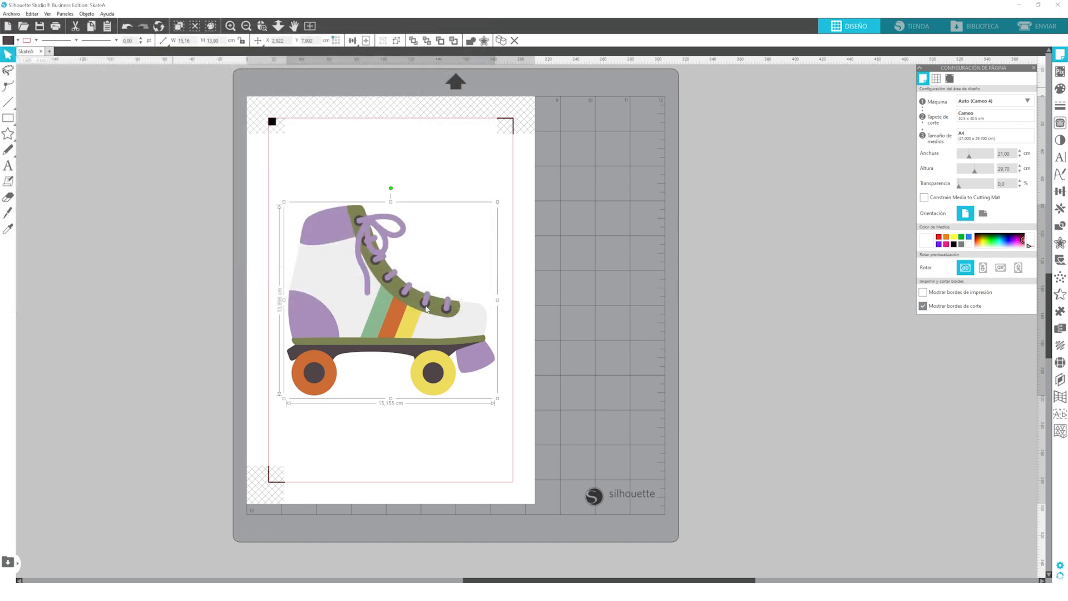
# Flip the roller skate horizontally and turn off the registration marks
pyautogui.click(395, 421)
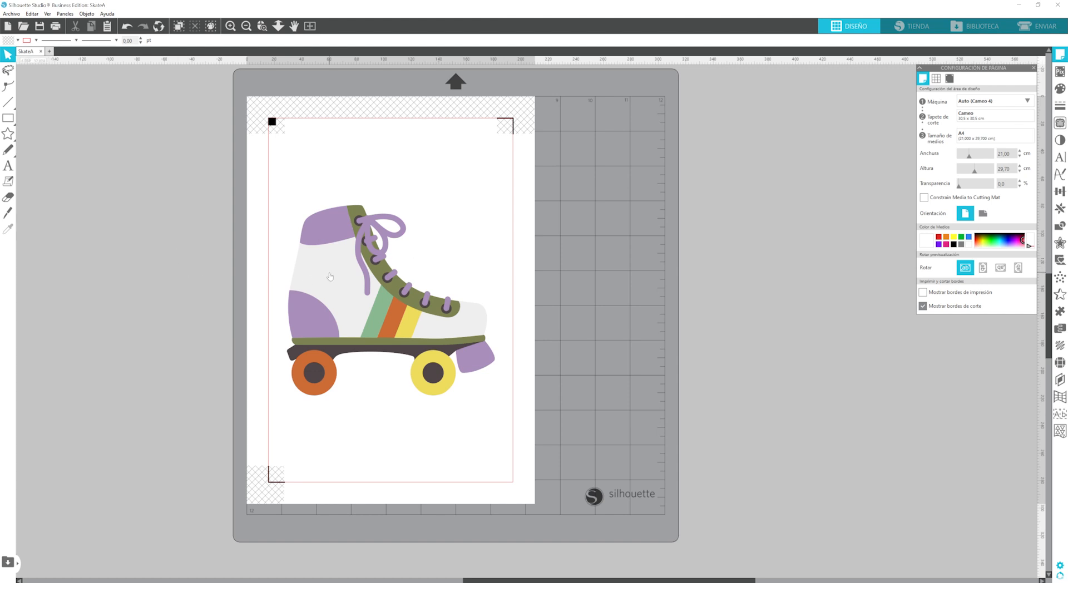
pyautogui.click(353, 258)
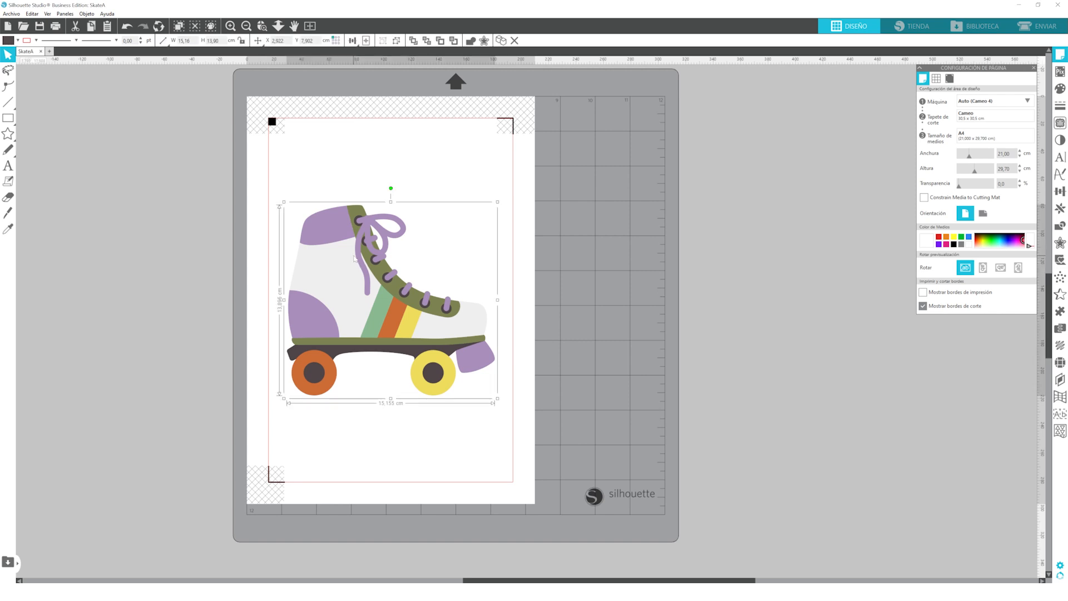
pyautogui.rightClick(353, 258)
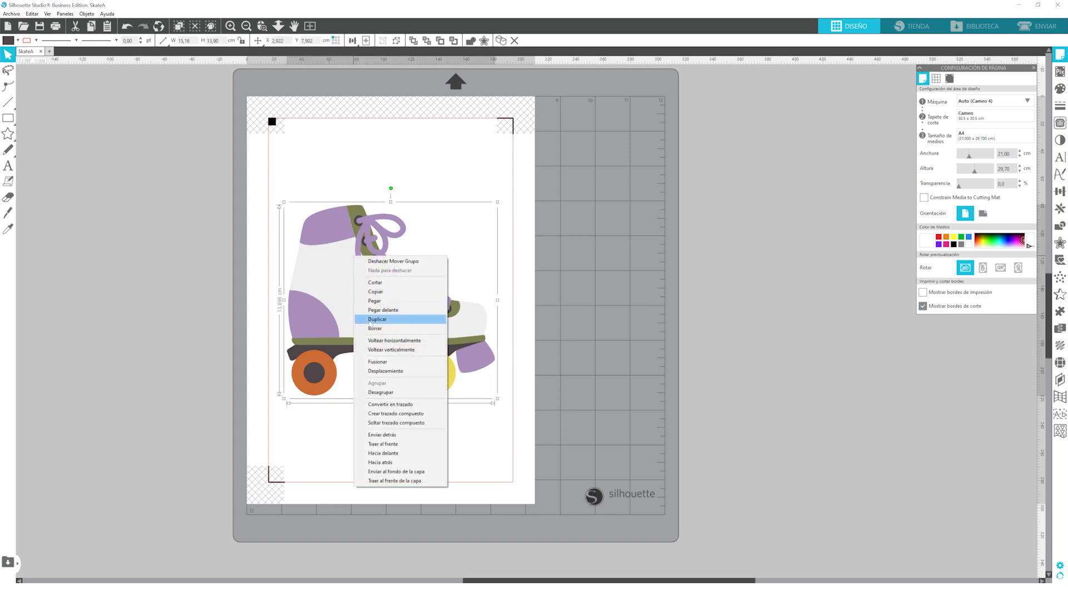
pyautogui.click(381, 340)
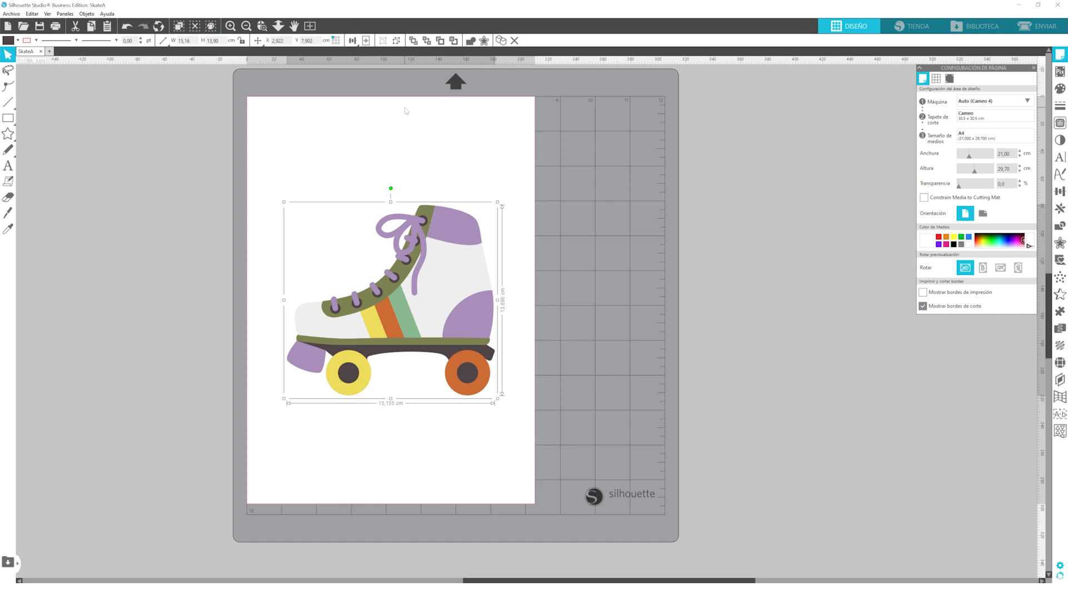
pyautogui.click(408, 123)
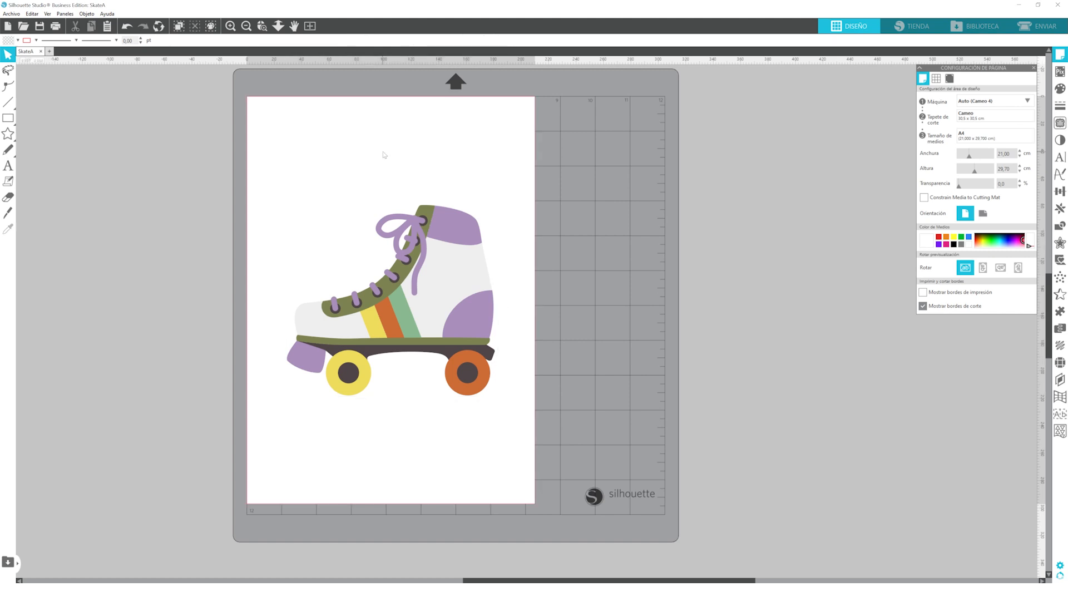
# Save the mirrored design to the hard drive as SkateB in the Print&CutDobleCara folder
pyautogui.click(15, 15)
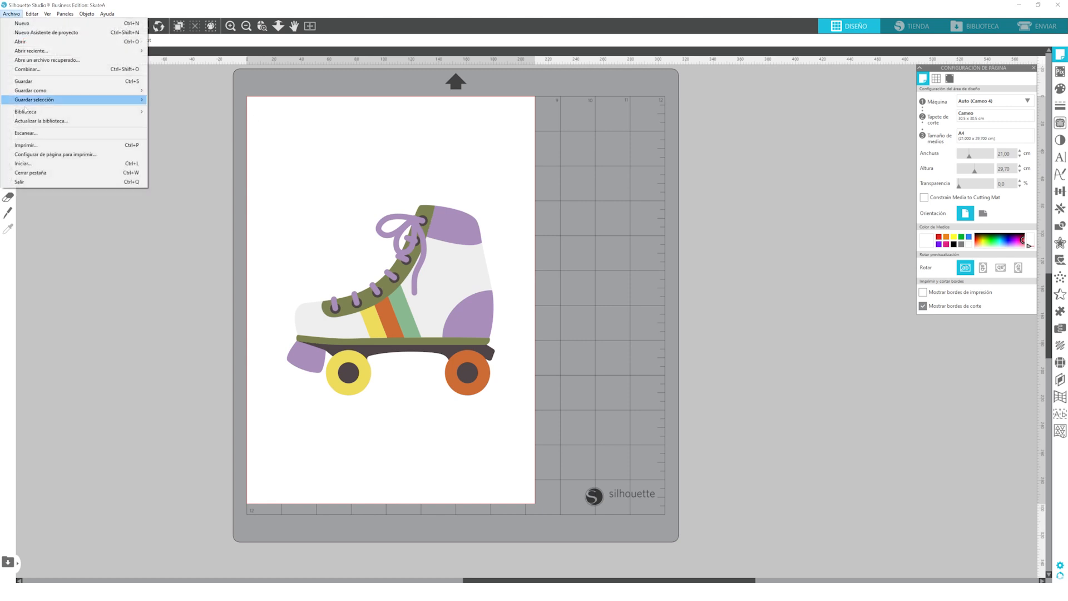
pyautogui.moveTo(44, 91)
pyautogui.click(179, 91)
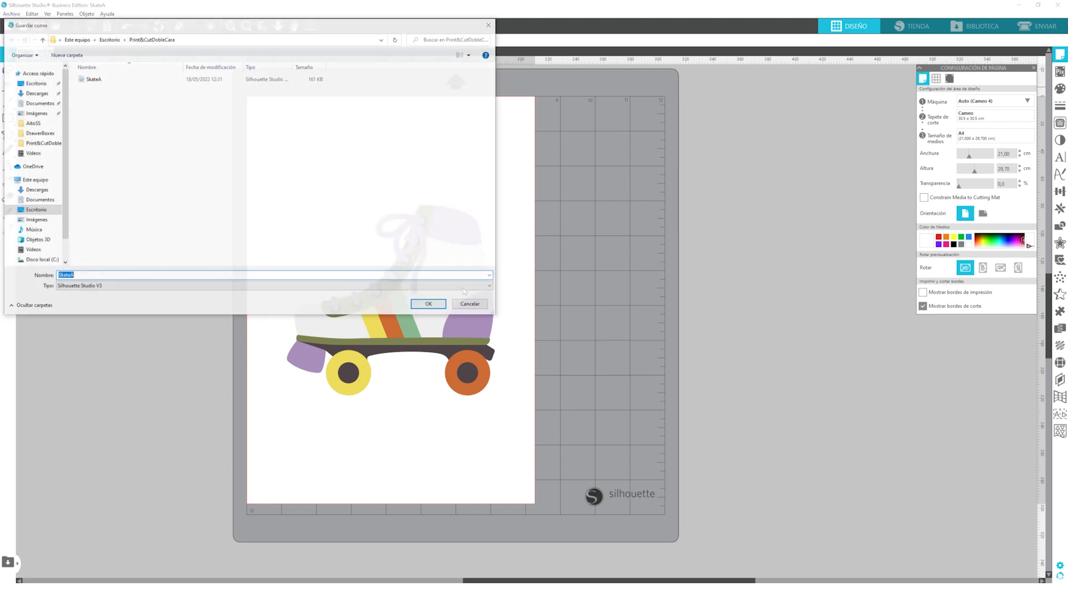
pyautogui.click(83, 276)
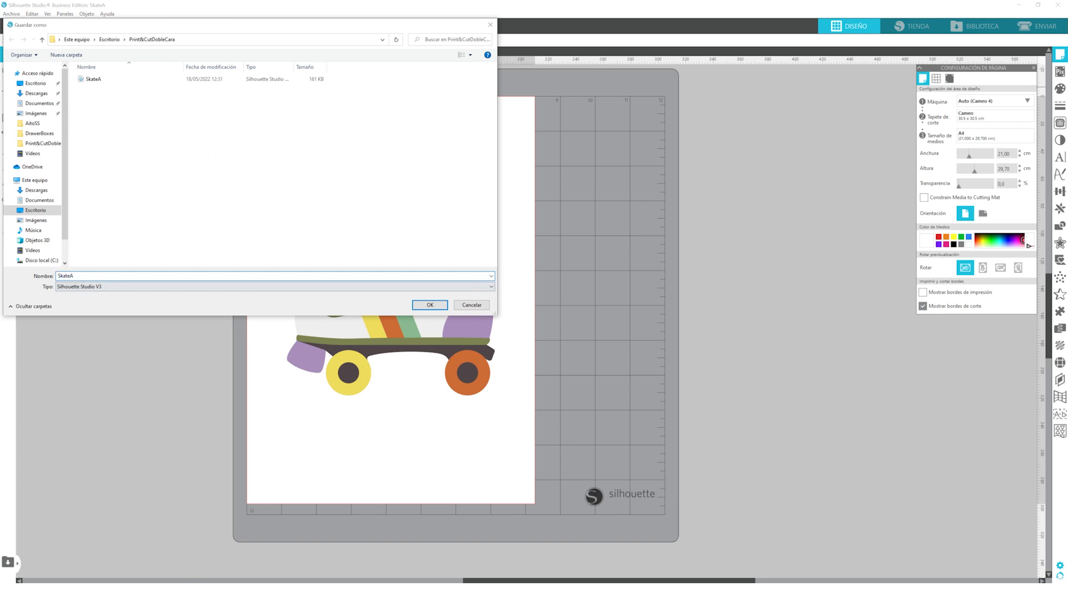
pyautogui.press('BackSpace')
pyautogui.write('B')
pyautogui.press('Return')
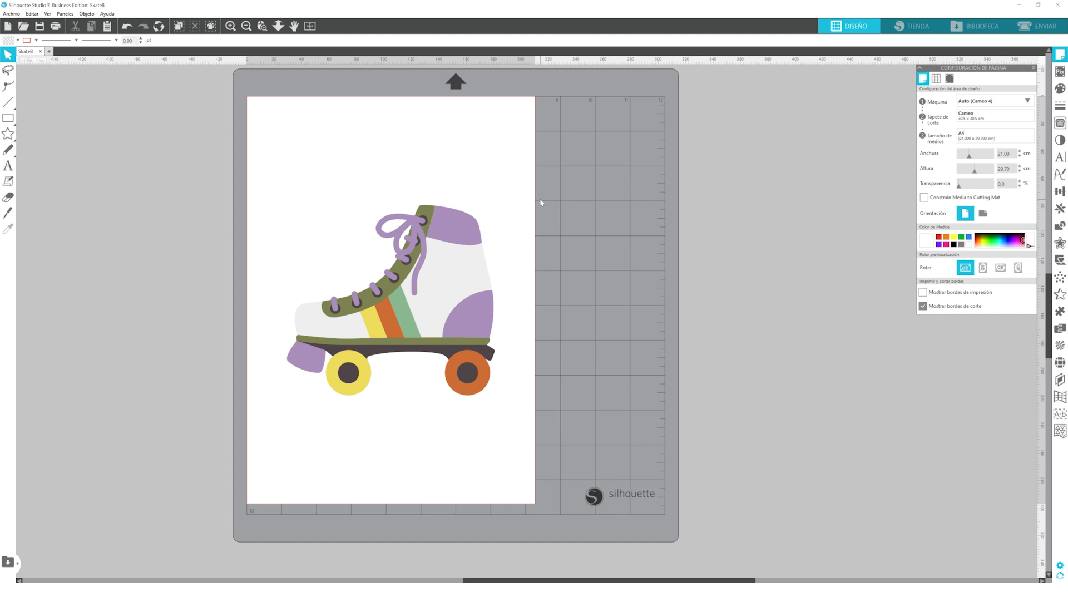
# Restore the roller skate to its unflipped orientation and turn the registration marks back on
pyautogui.hotkey('ctrl', 'a')
pyautogui.press('i')
pyautogui.hotkey('ctrl', 'F2')
pyautogui.hotkey('ctrl', 'shift', 'h')
pyautogui.press('v')
pyautogui.click(568, 278)
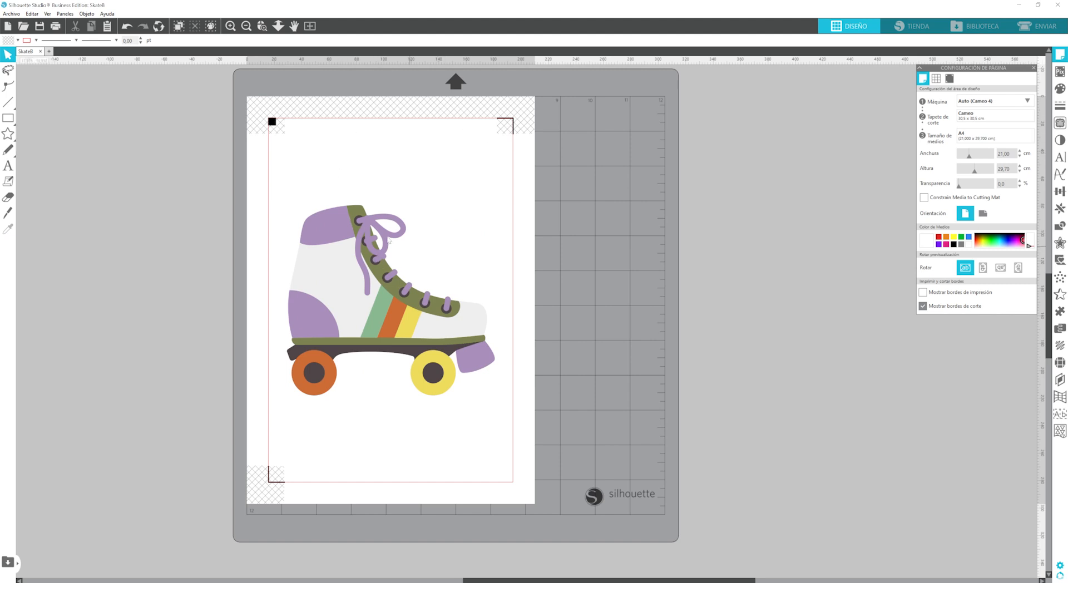
# Draw a vertical line in the blank area beside the skate's laces and set its height to 2 cm
pyautogui.click(8, 101)
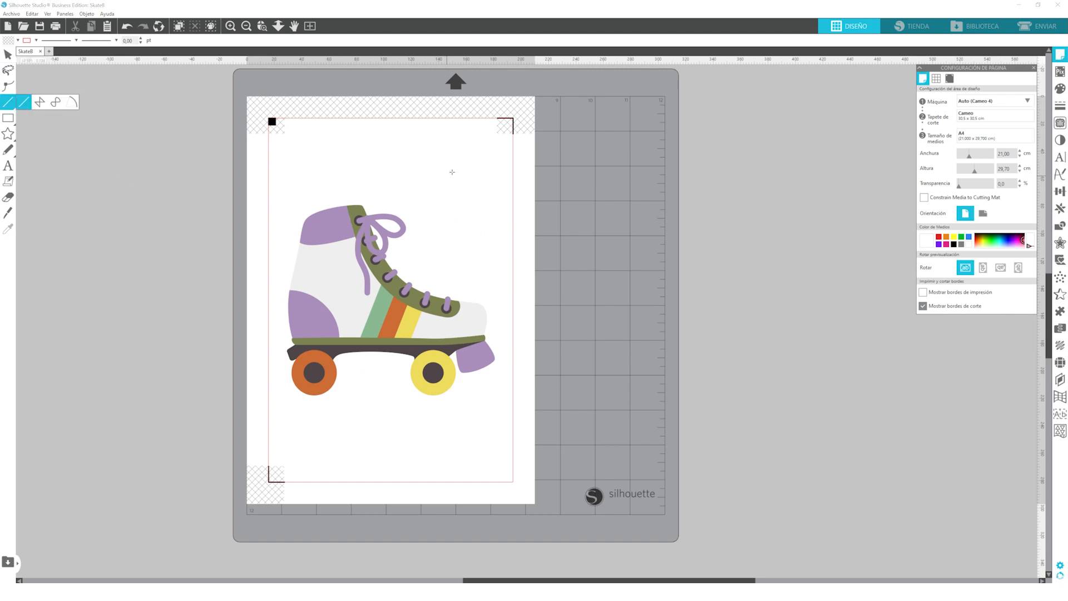
pyautogui.moveTo(433, 216); pyautogui.dragTo(434, 250)
pyautogui.press('v')
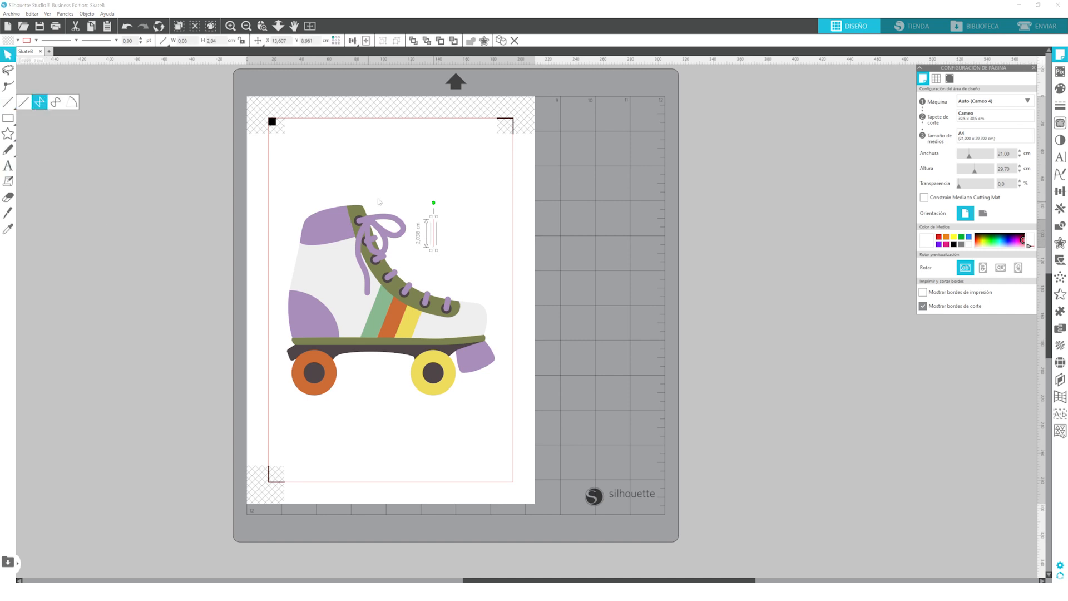
pyautogui.doubleClick(211, 41)
pyautogui.write('2')
pyautogui.press('Return')
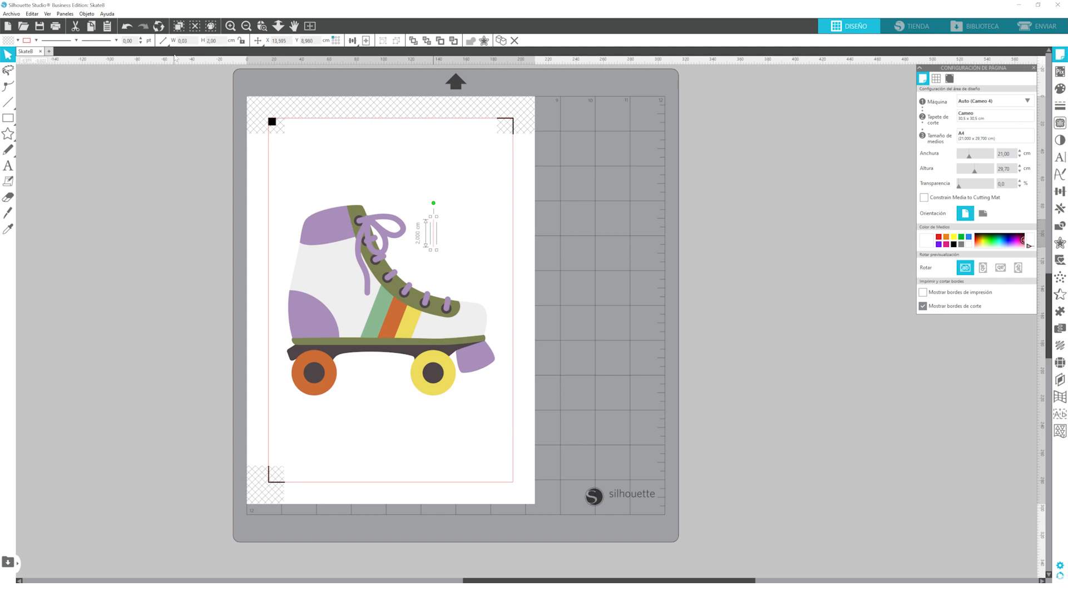
# Duplicate the 2 cm line in place and rotate the copy 90 degrees to form a cross
pyautogui.press('i')
pyautogui.press('v')
pyautogui.moveTo(434, 204); pyautogui.dragTo(459, 236)
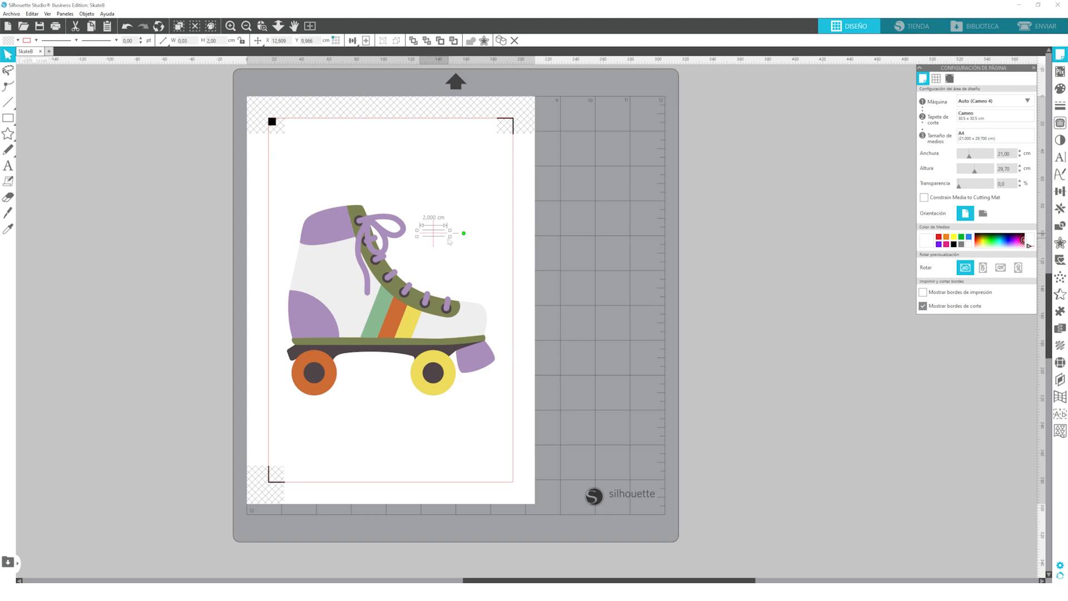
# Set the line thickness of both cross lines to 1 pt and their line colour to black
pyautogui.moveTo(485, 198); pyautogui.dragTo(418, 280)
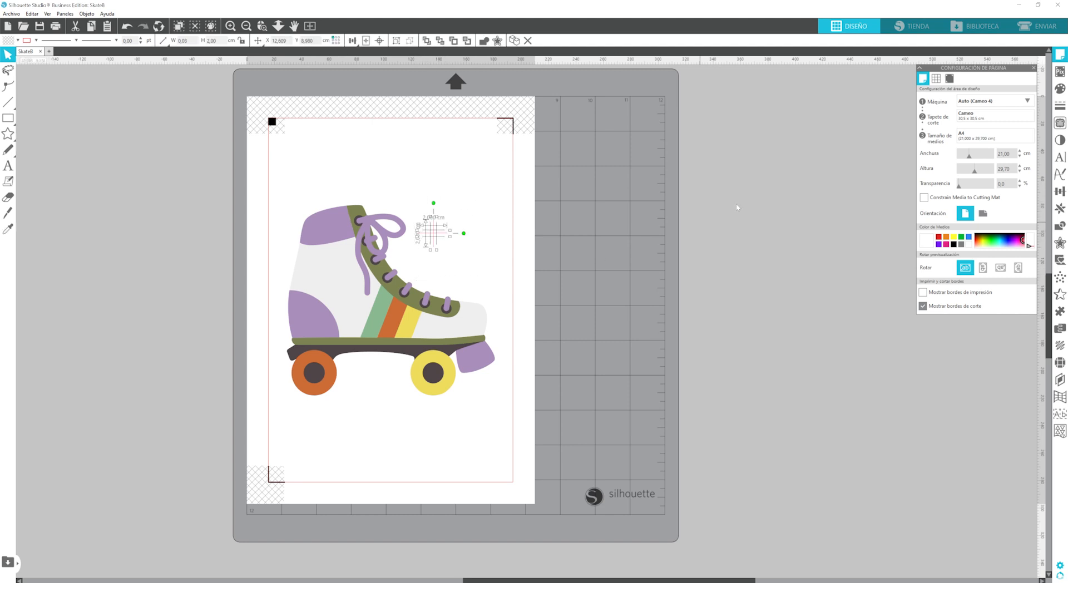
pyautogui.click(1060, 106)
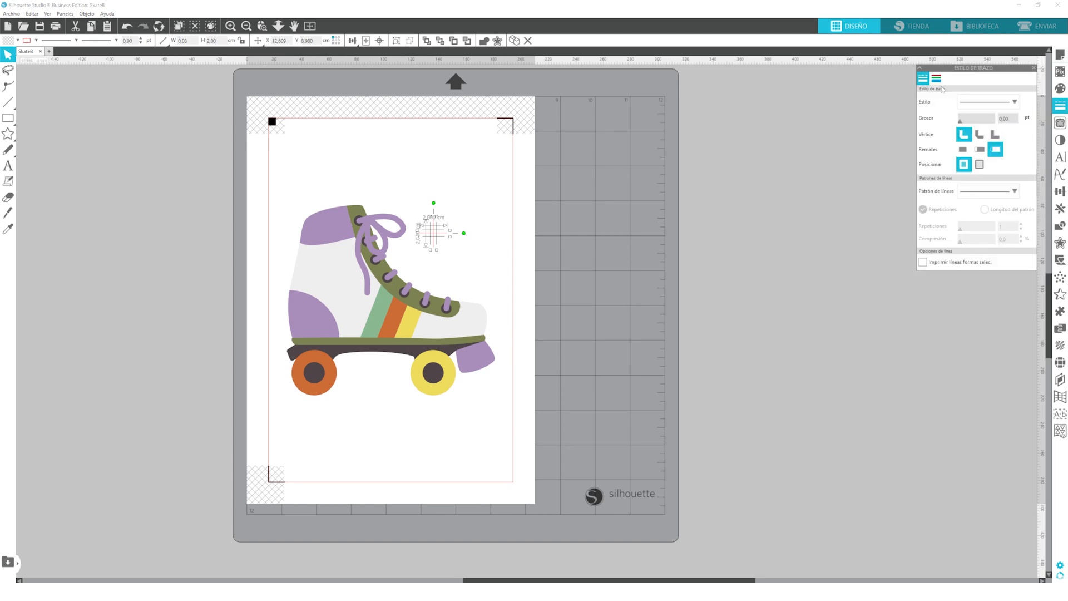
pyautogui.moveTo(1010, 119); pyautogui.dragTo(995, 120)
pyautogui.write('1')
pyautogui.press('Return')
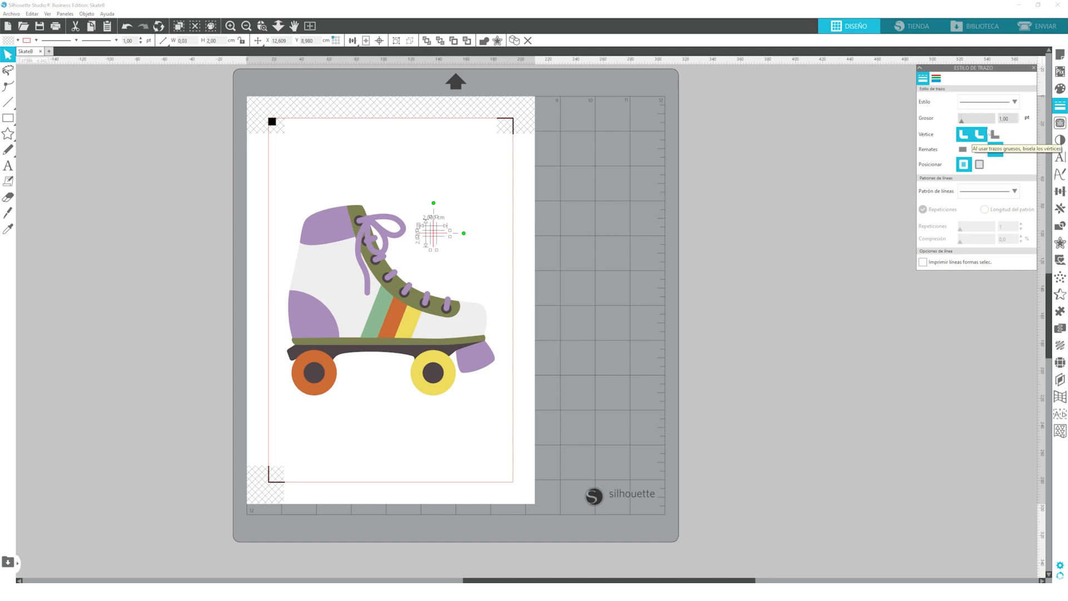
pyautogui.click(939, 80)
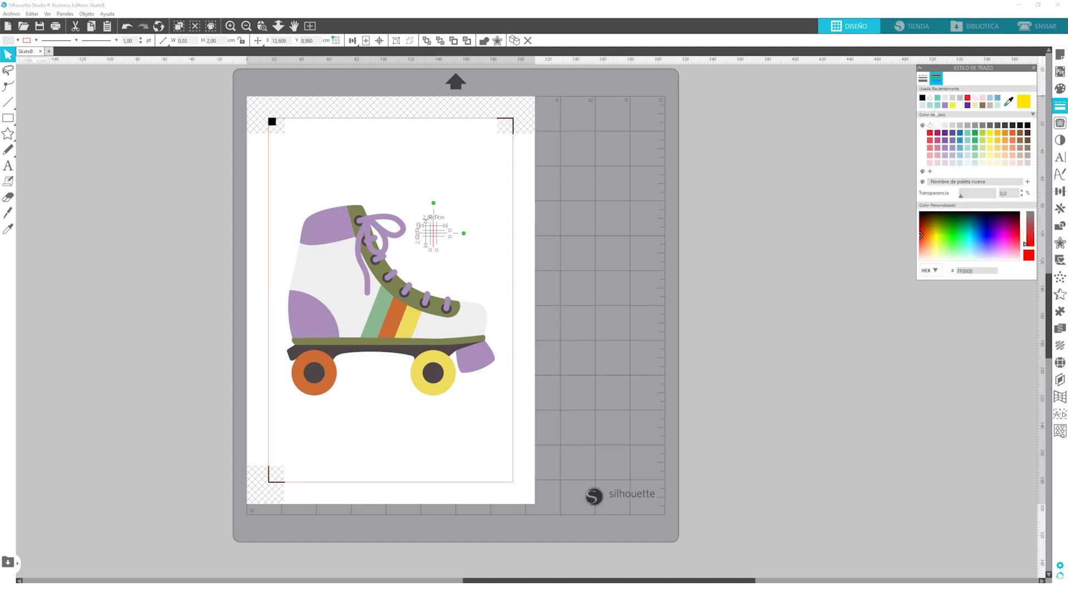
pyautogui.click(432, 231)
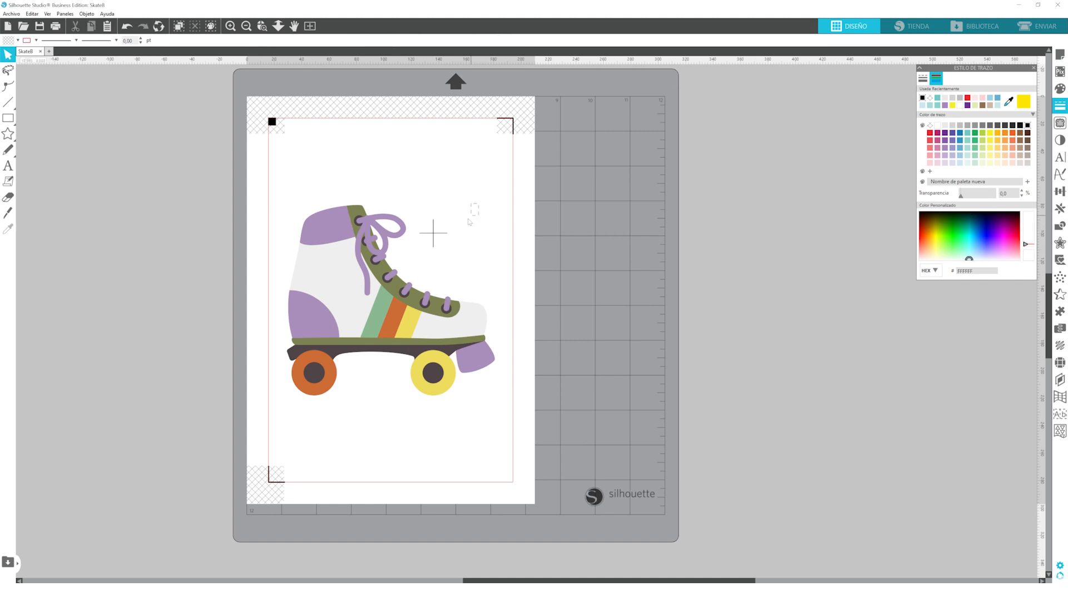
# Group the cross together with the roller skate
pyautogui.click(489, 257)
pyautogui.moveTo(369, 264); pyautogui.dragTo(536, 423)
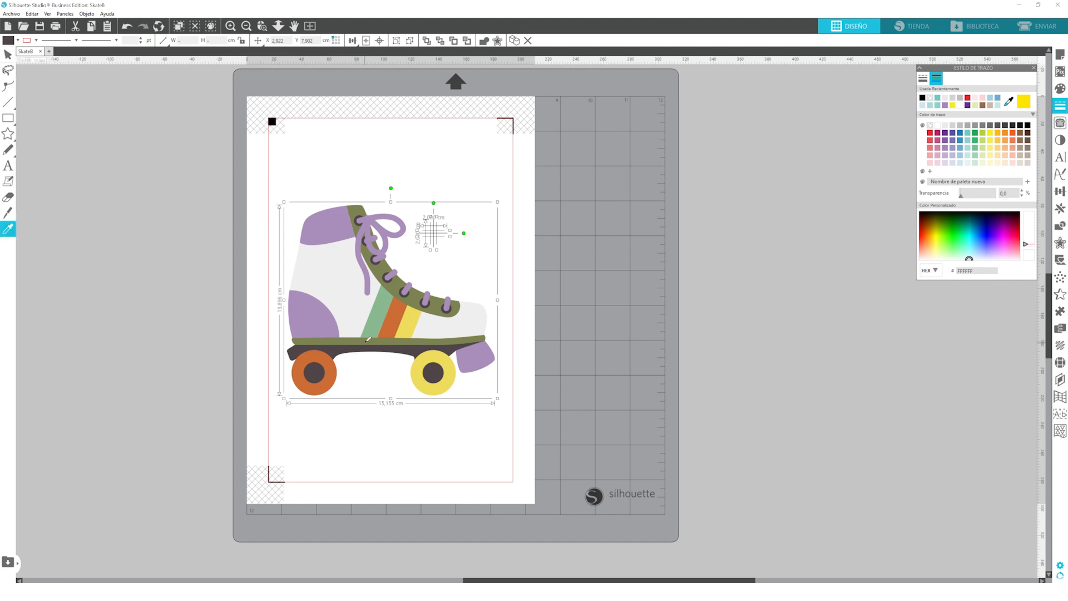
pyautogui.hotkey('ctrl', 'g')
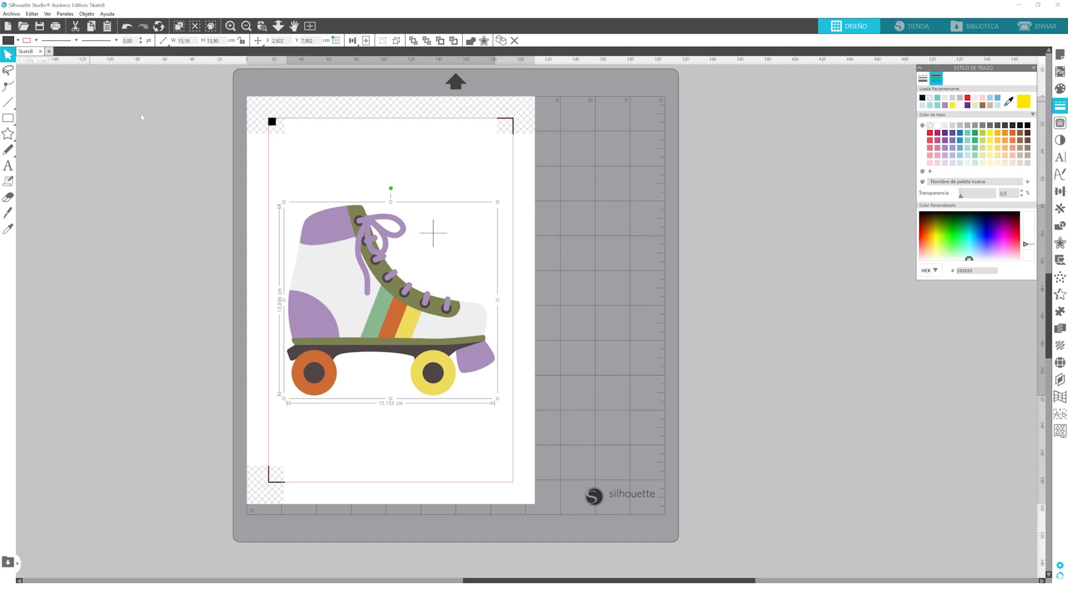
# Save the design to the hard drive as SkateA in the Print&CutDobleCara folder, replacing the existing file
pyautogui.click(11, 13)
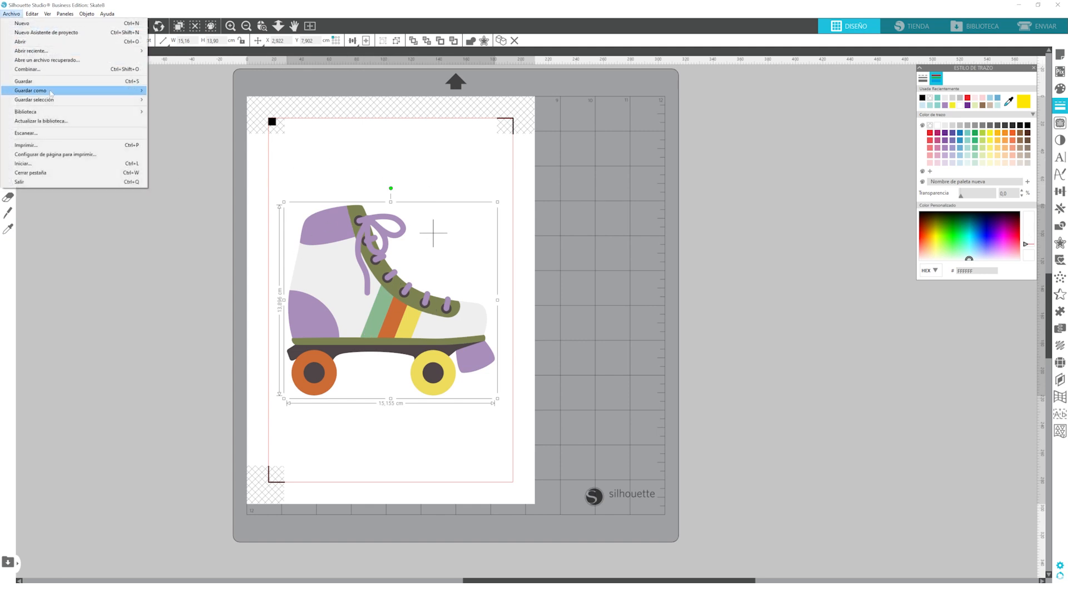
pyautogui.moveTo(50, 93)
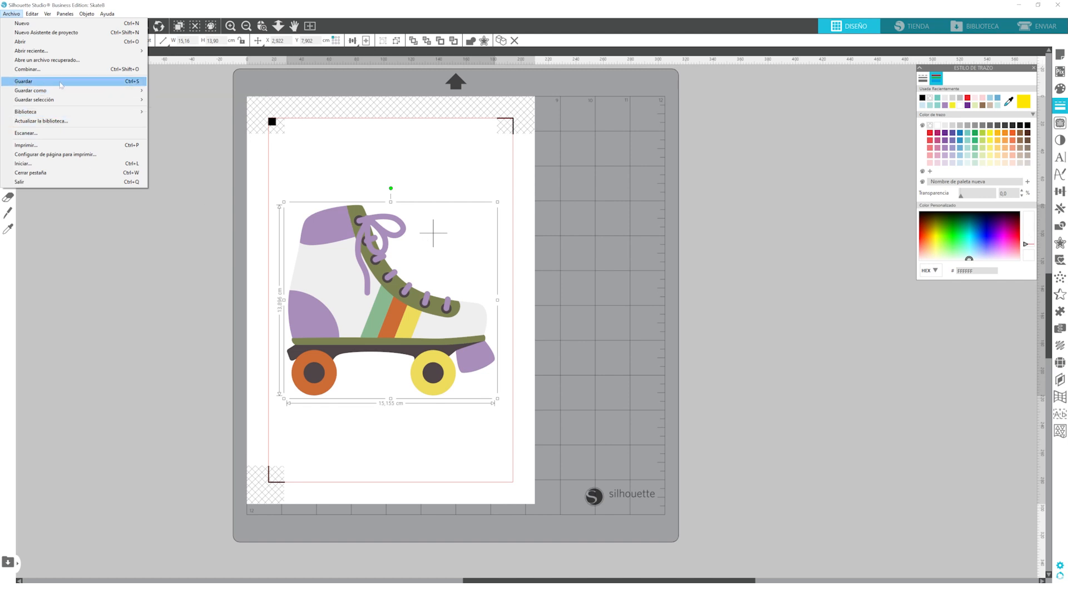
pyautogui.moveTo(103, 90)
pyautogui.click(163, 92)
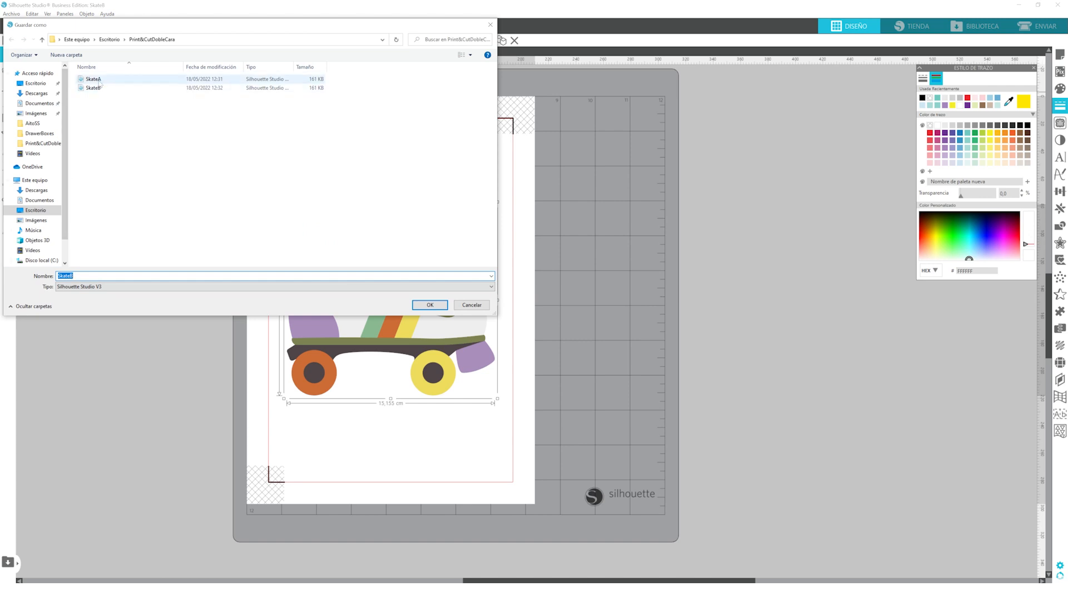
pyautogui.doubleClick(94, 79)
pyautogui.click(558, 298)
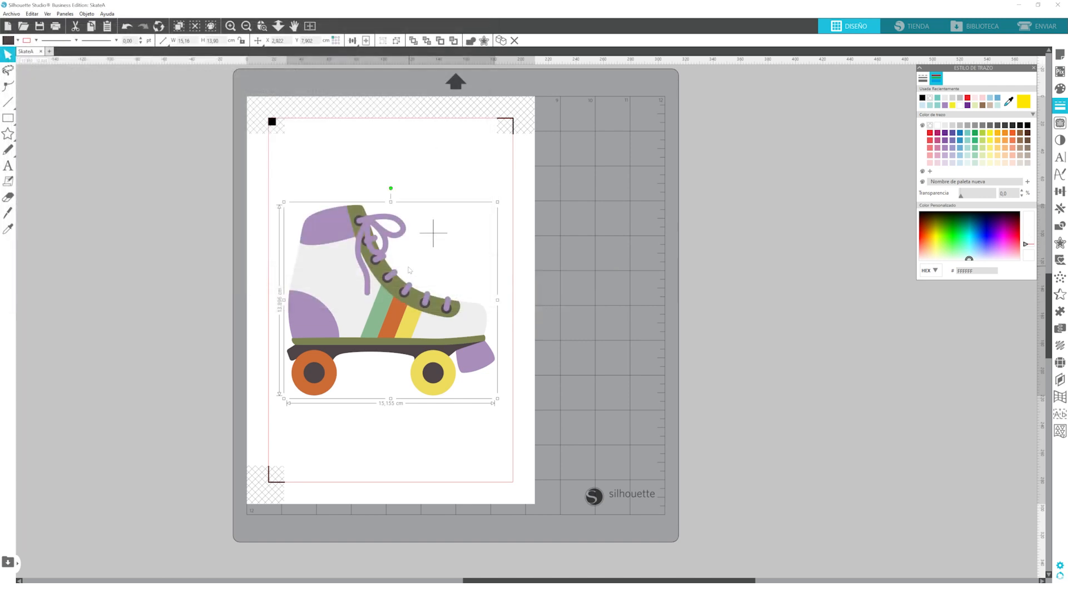
# Flip the skate and cross group horizontally and save it without registration marks as SkateB, replacing the existing file
pyautogui.rightClick(390, 303)
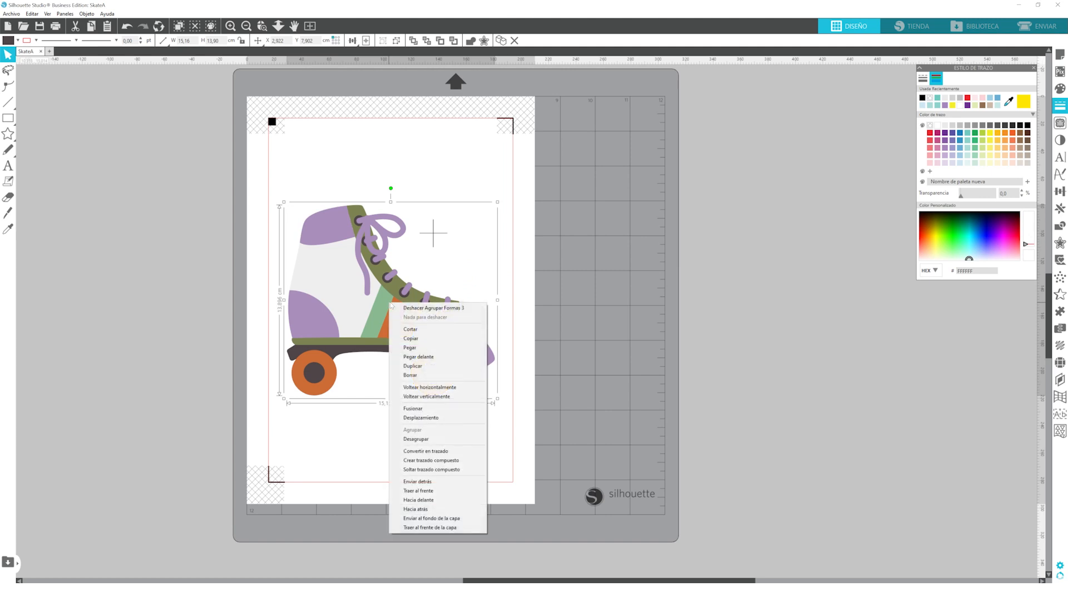
pyautogui.click(442, 388)
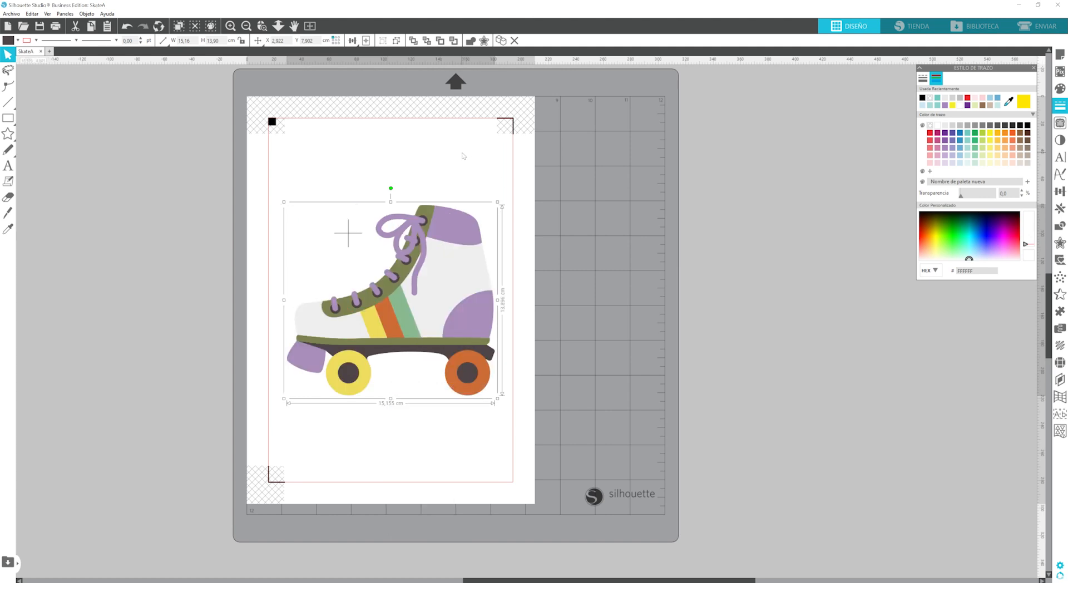
pyautogui.click(11, 13)
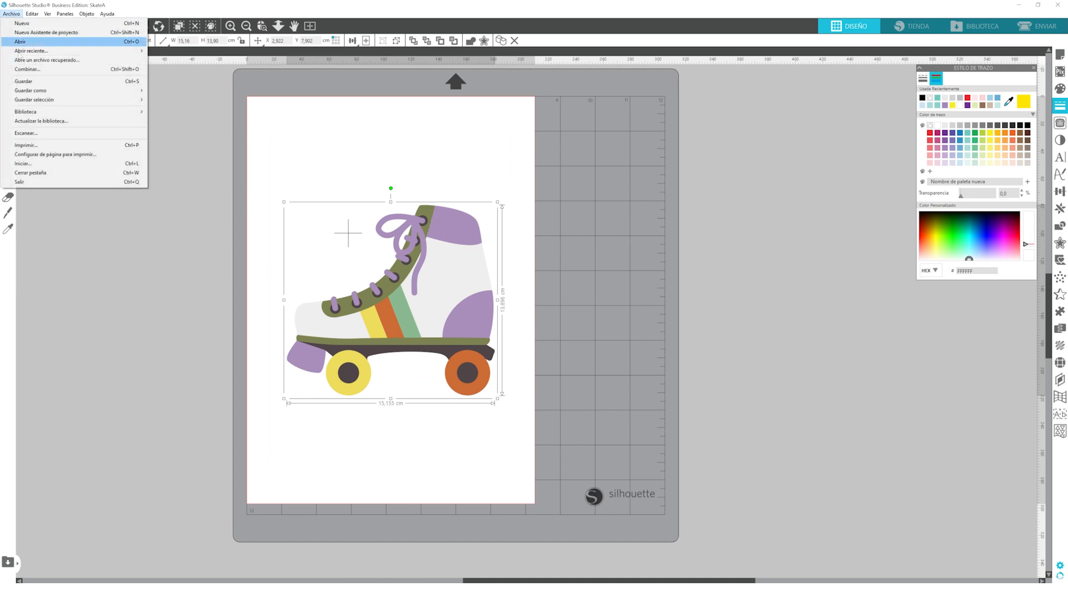
pyautogui.moveTo(129, 88)
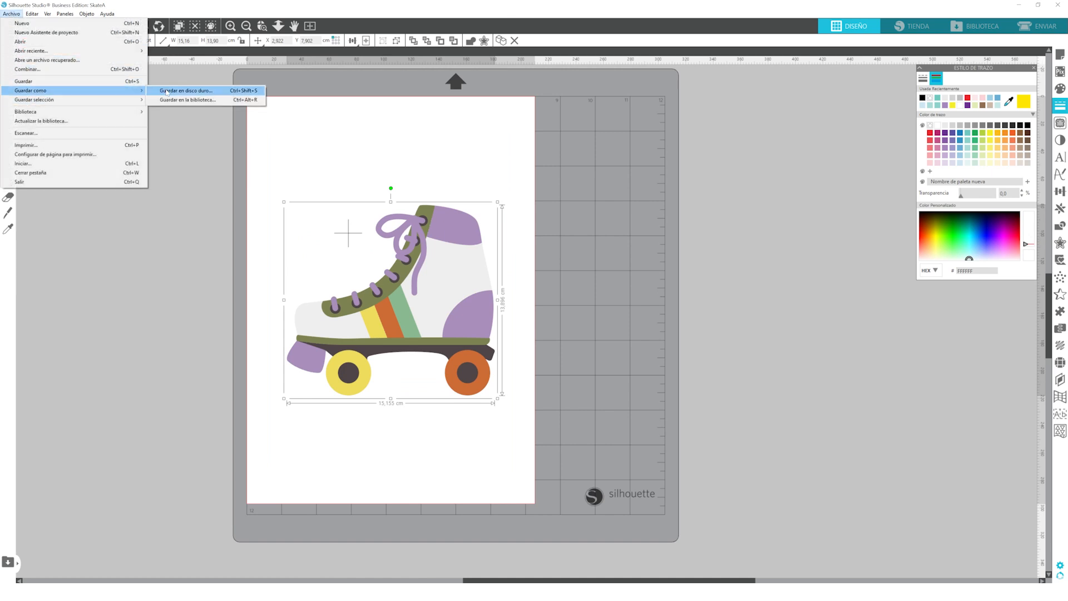
pyautogui.click(167, 92)
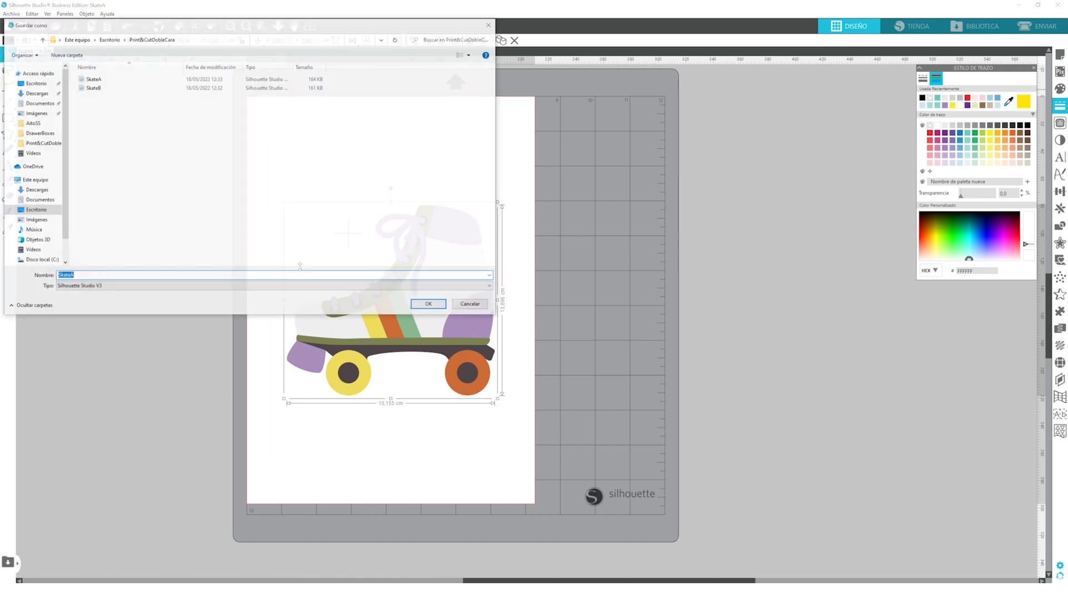
pyautogui.doubleClick(94, 88)
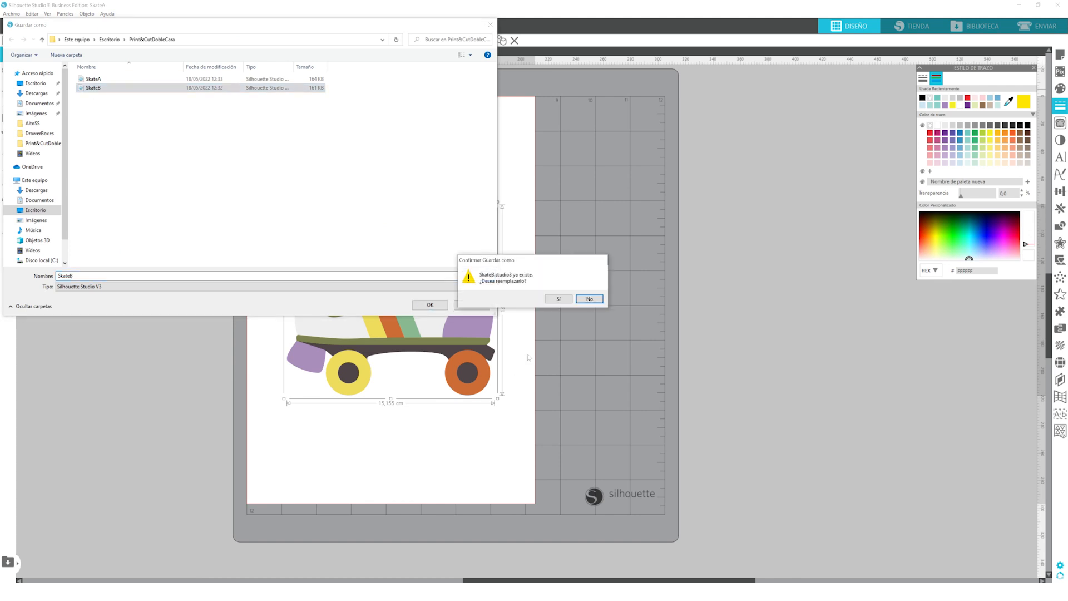
pyautogui.click(558, 299)
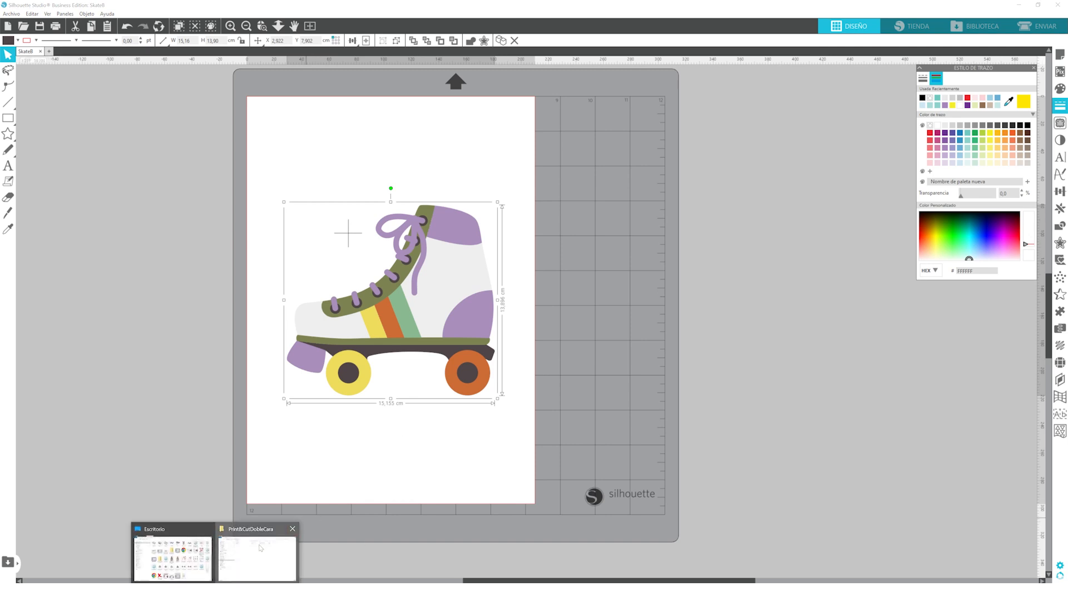
# Open the SkateA file from the Print&CutDobleCara folder in File Explorer, alongside SkateB
pyautogui.click(259, 550)
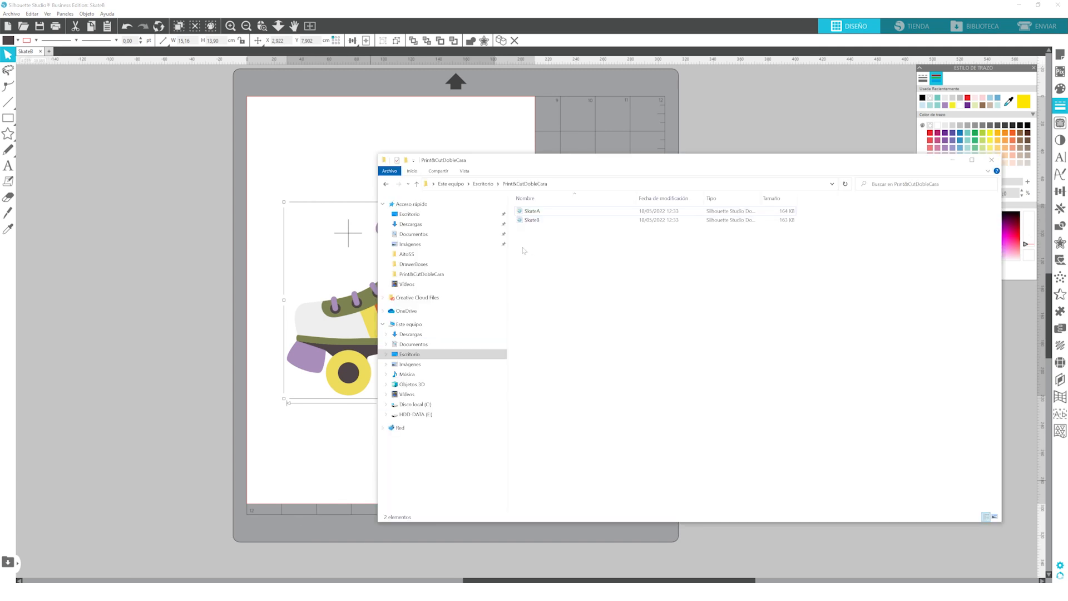
pyautogui.doubleClick(537, 211)
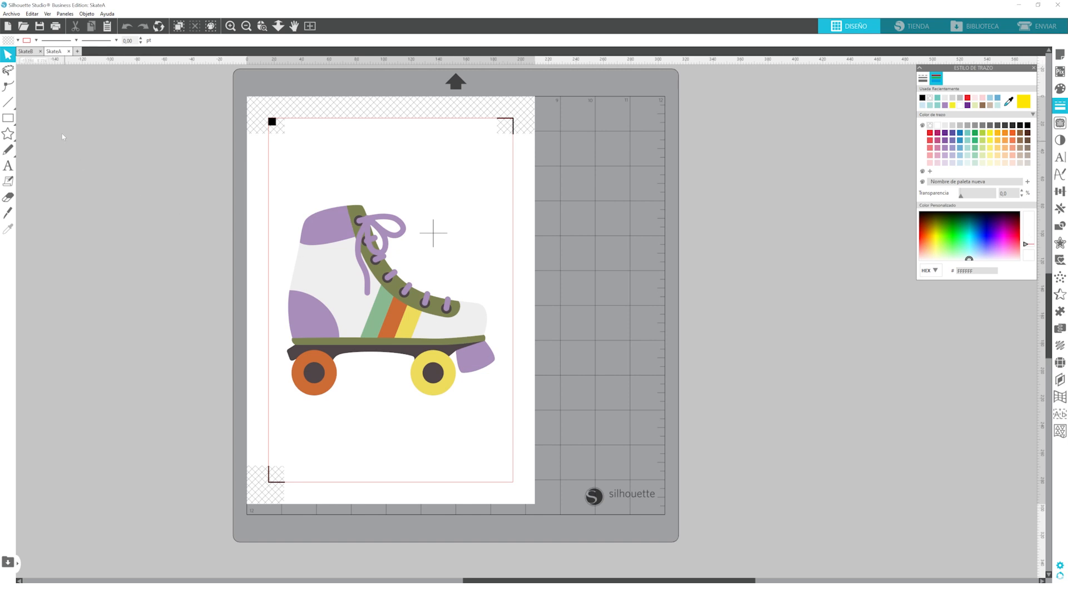
# Nudge the mirrored skate and cross in SkateB leftward to an X position of about 2.436 cm, then deselect it
pyautogui.click(26, 51)
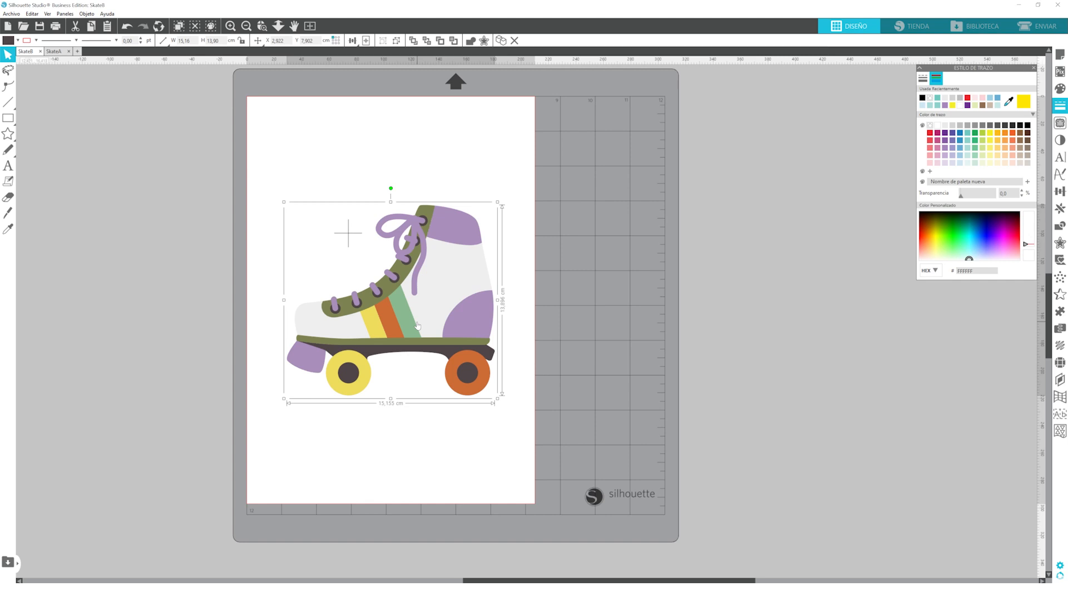
pyautogui.press('Left')
pyautogui.press('Left')
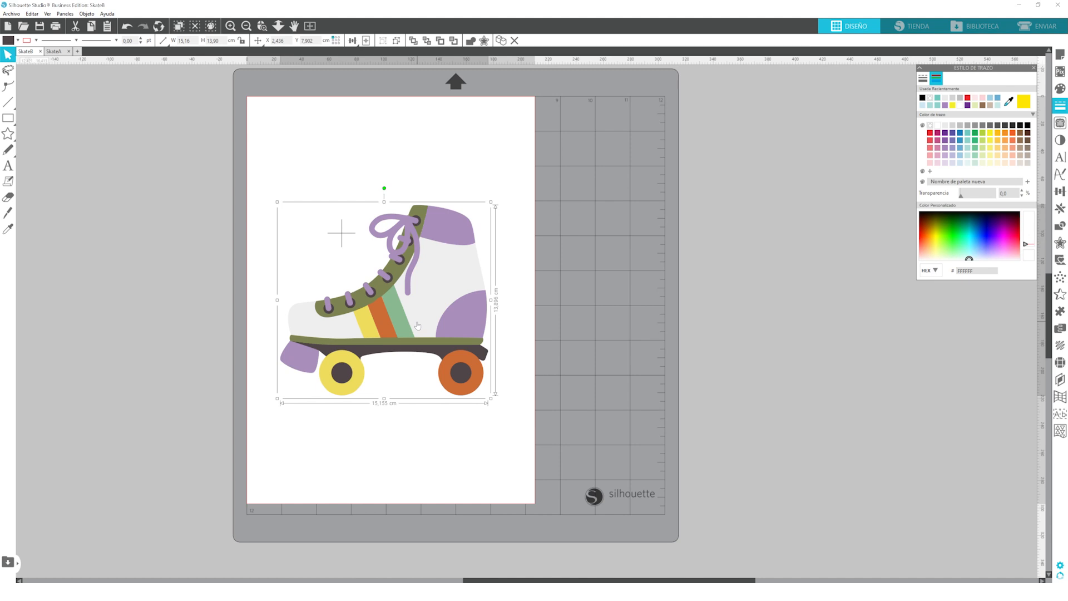
pyautogui.click(294, 177)
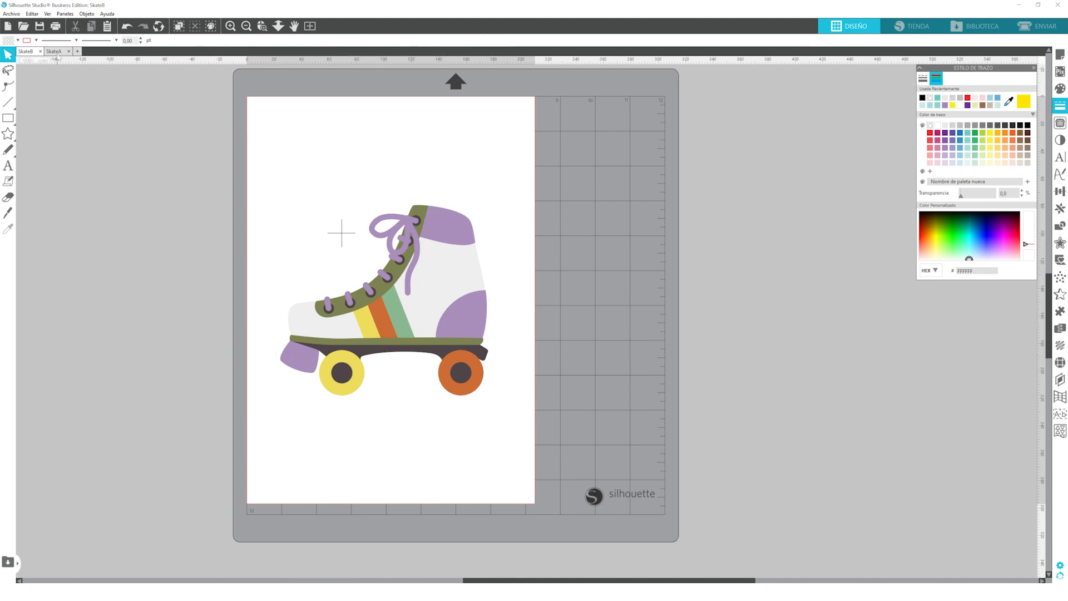
# Print the current page of SkateA with its registration marks on the HP DeskJet 3700 series, one copy
pyautogui.click(56, 51)
pyautogui.click(11, 14)
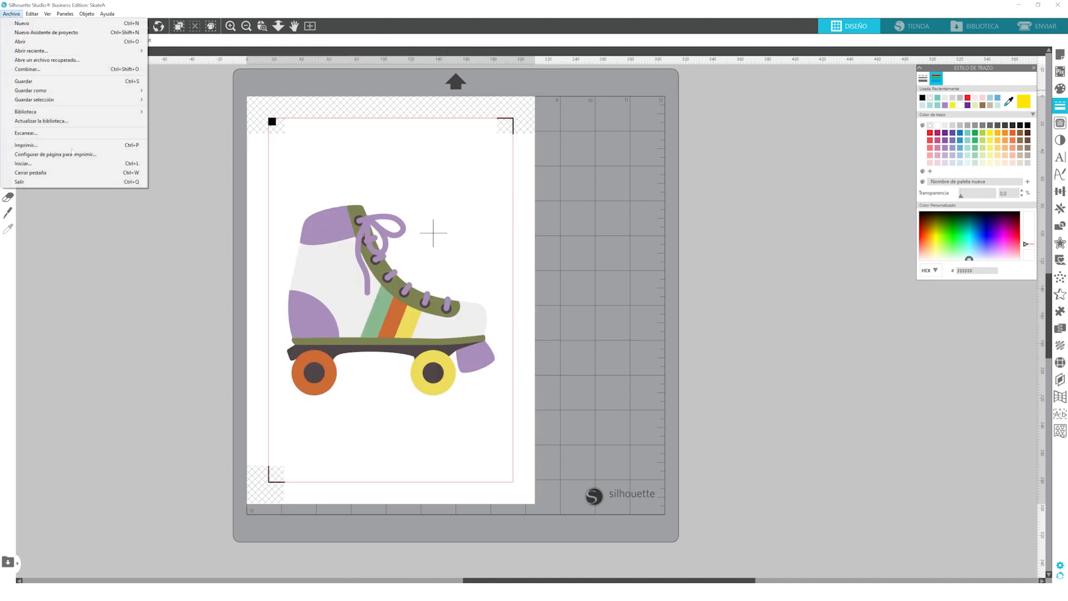
pyautogui.click(70, 145)
pyautogui.click(872, 511)
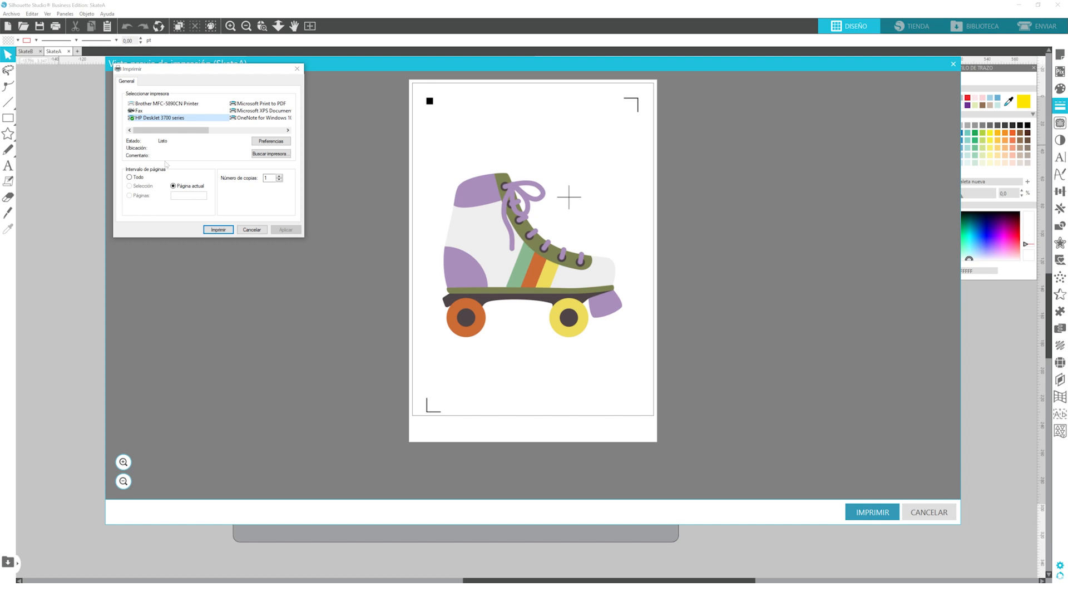
pyautogui.click(220, 230)
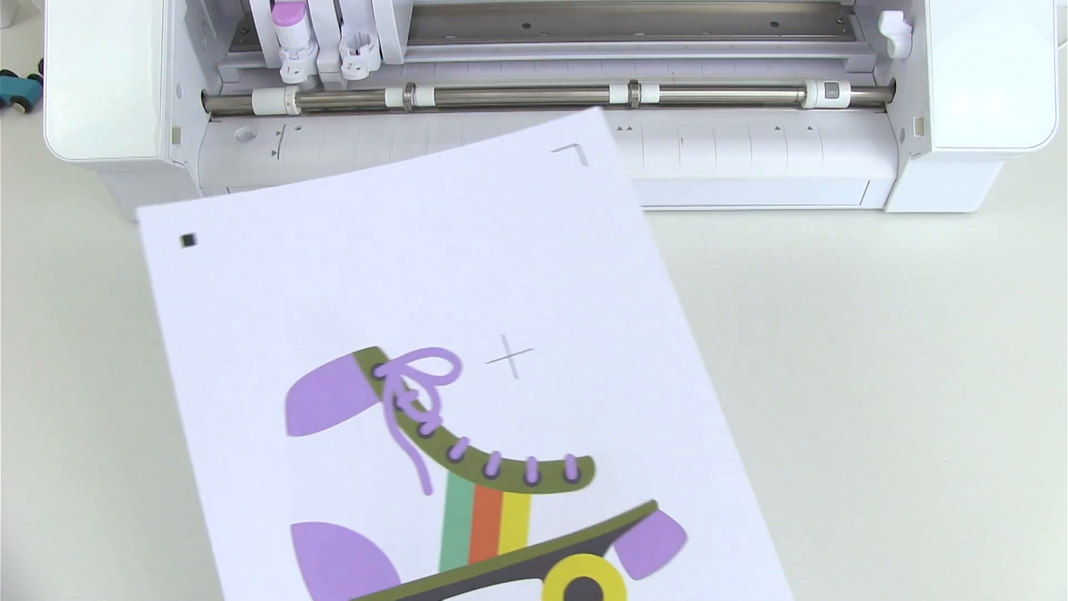